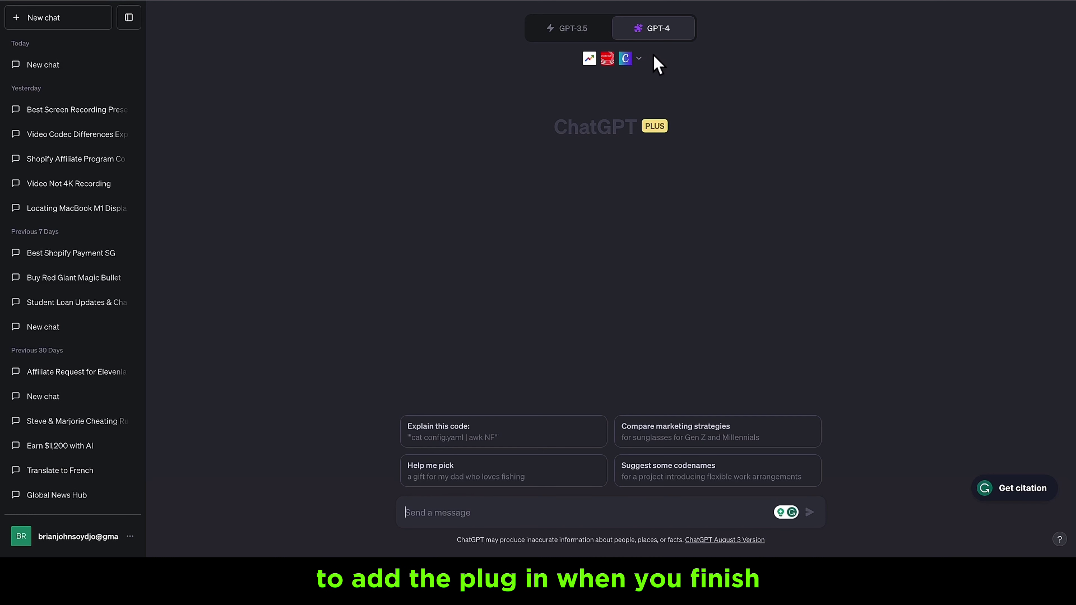
With GPT-4 kept as the model, open the enabled-plugins dropdown and scroll to its bottom
mouse_move(638, 38)
left_click(531, 40)
mouse_move(652, 28)
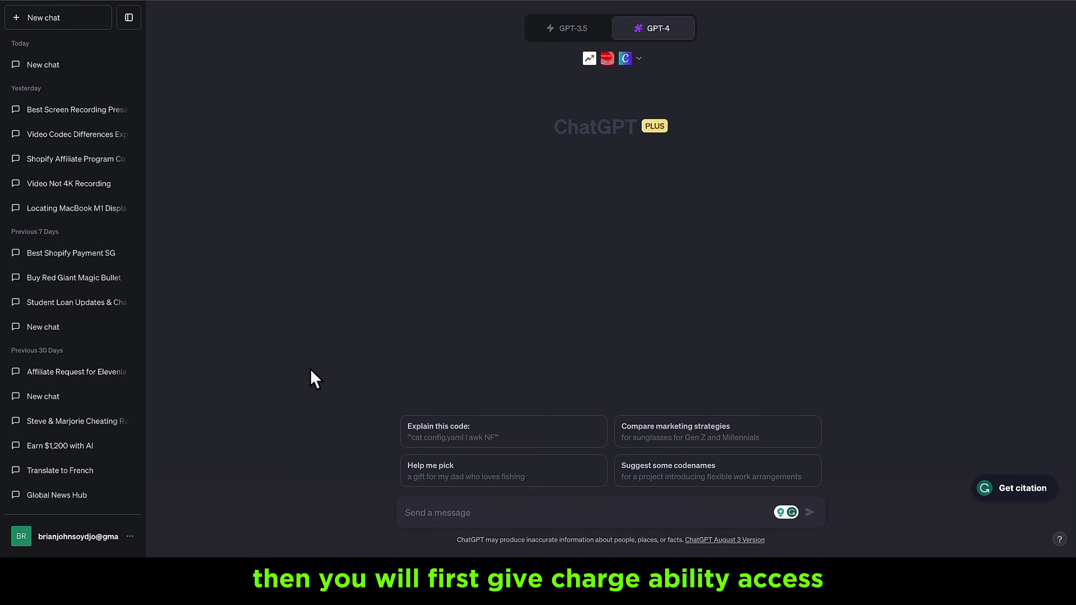
left_click(641, 60)
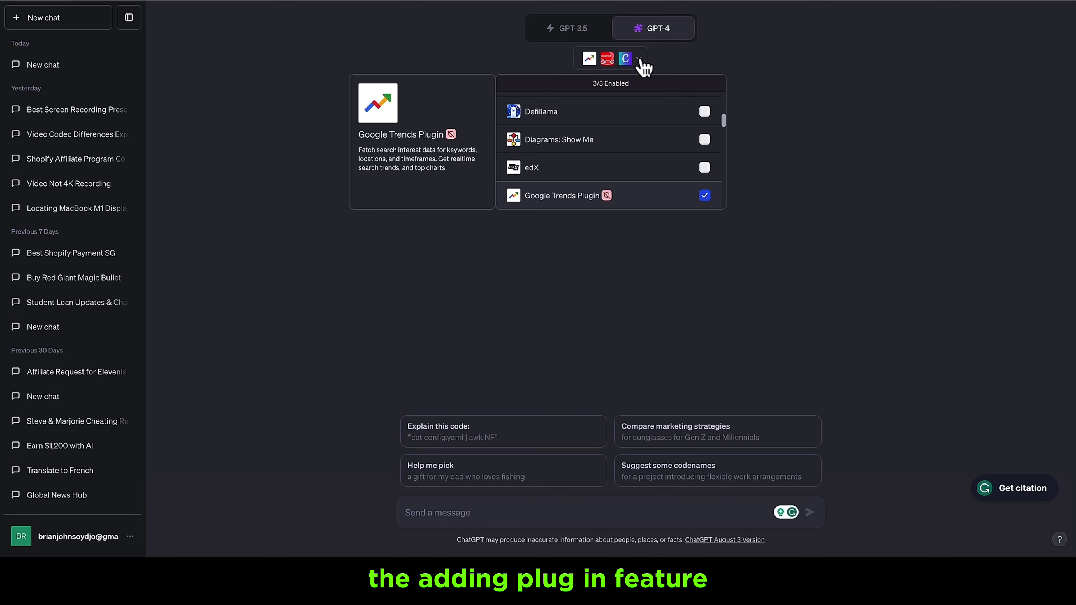
left_click(641, 62)
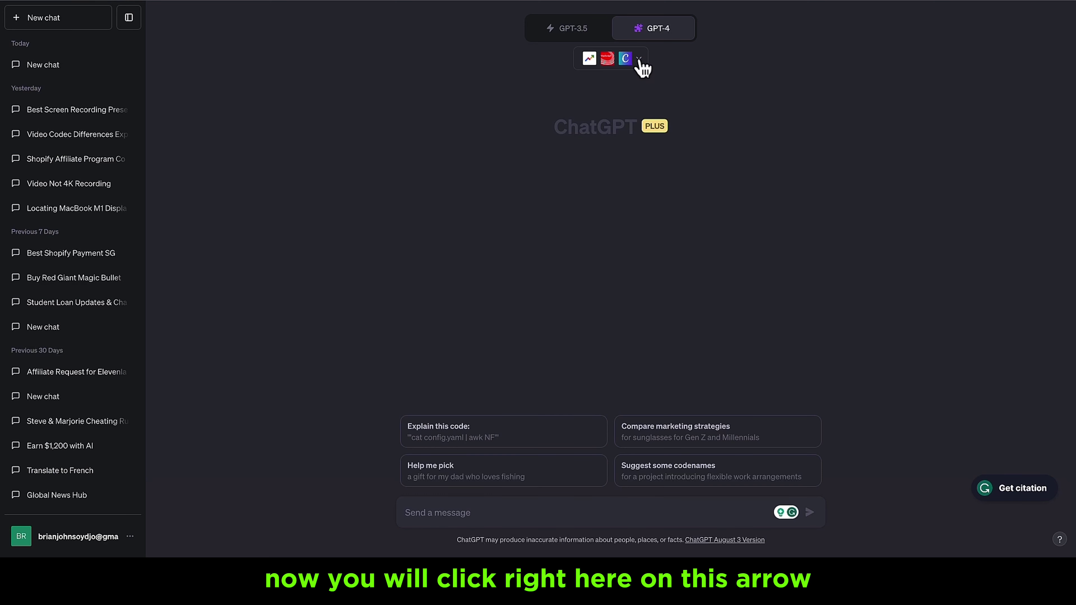
left_click(639, 59)
scroll(684, 186, "down", 10)
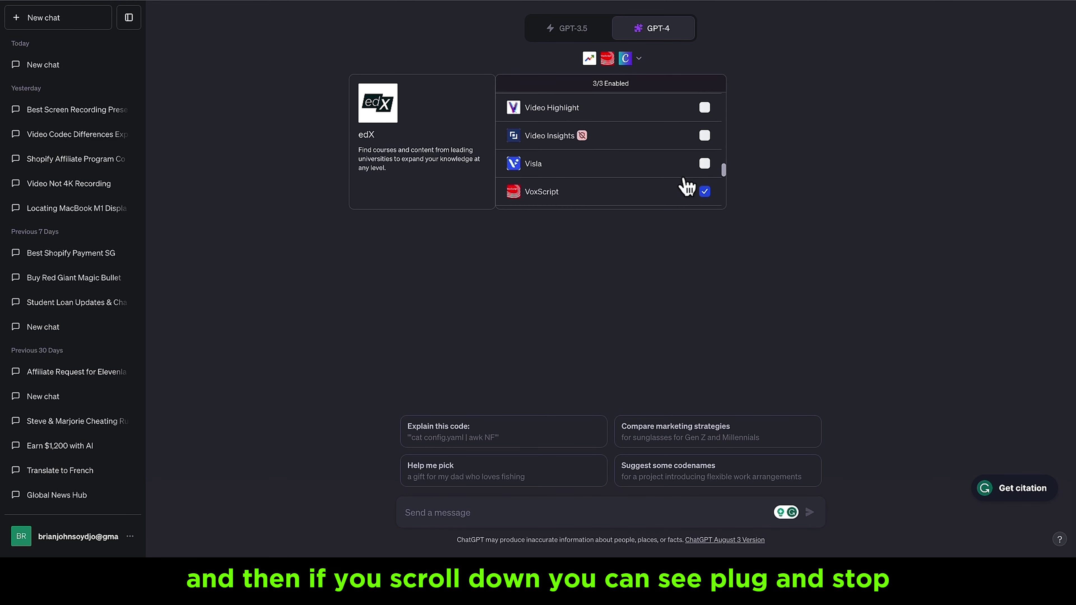
scroll(687, 187, "down", 2)
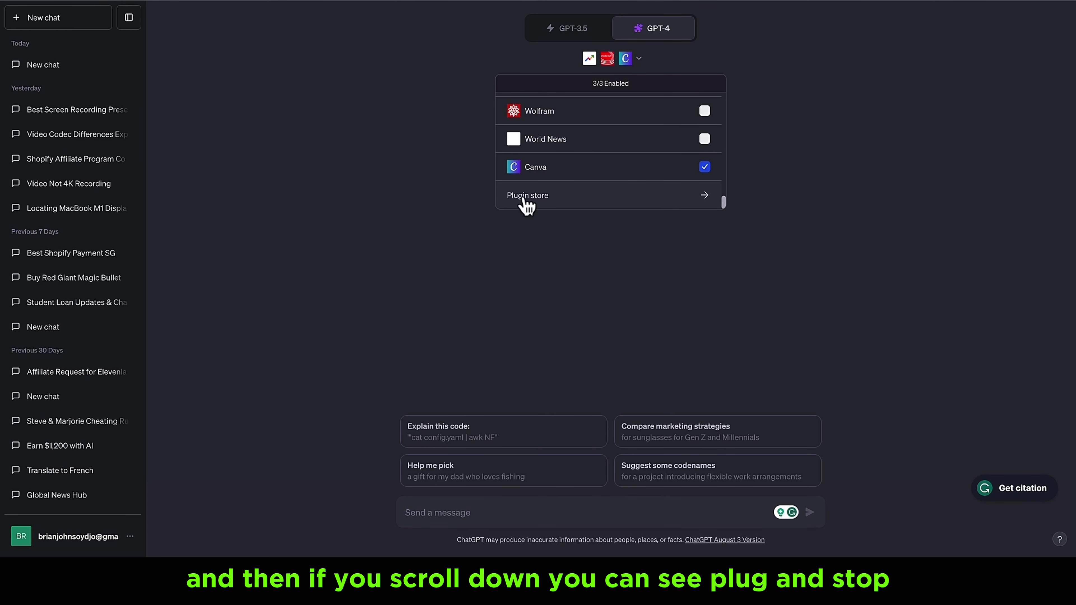
Search the plugin store for 'can', confirm Canva shows Uninstall, and close the store
left_click(704, 199)
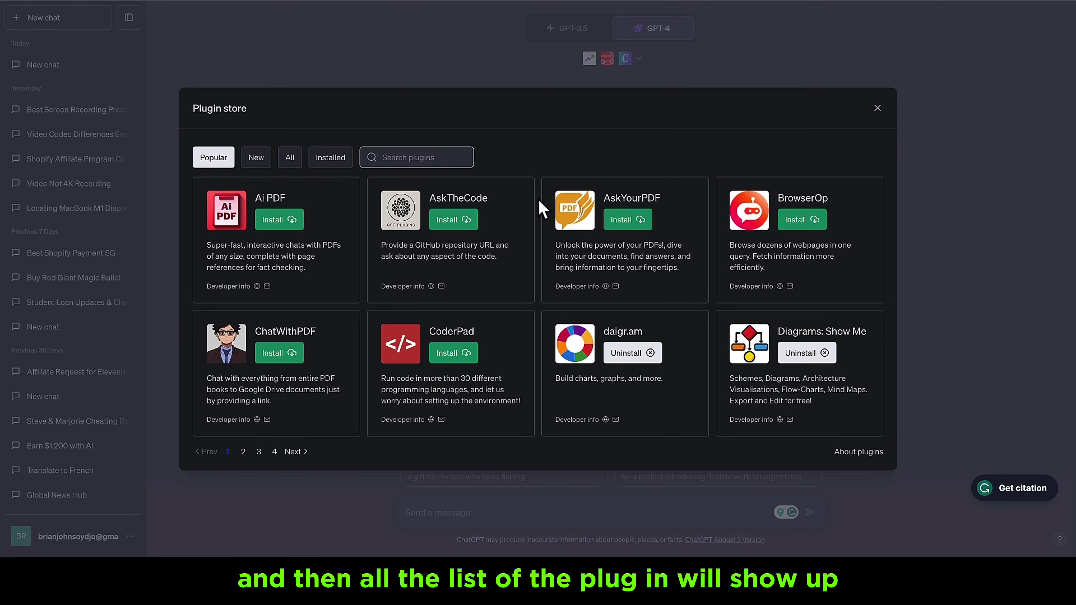
left_click(420, 155)
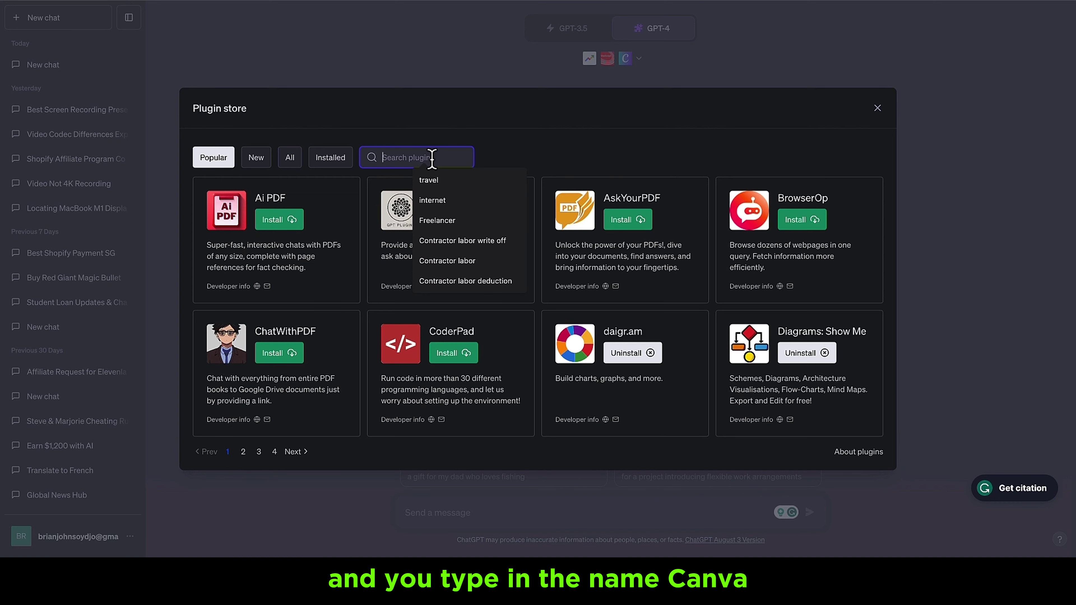
type("can")
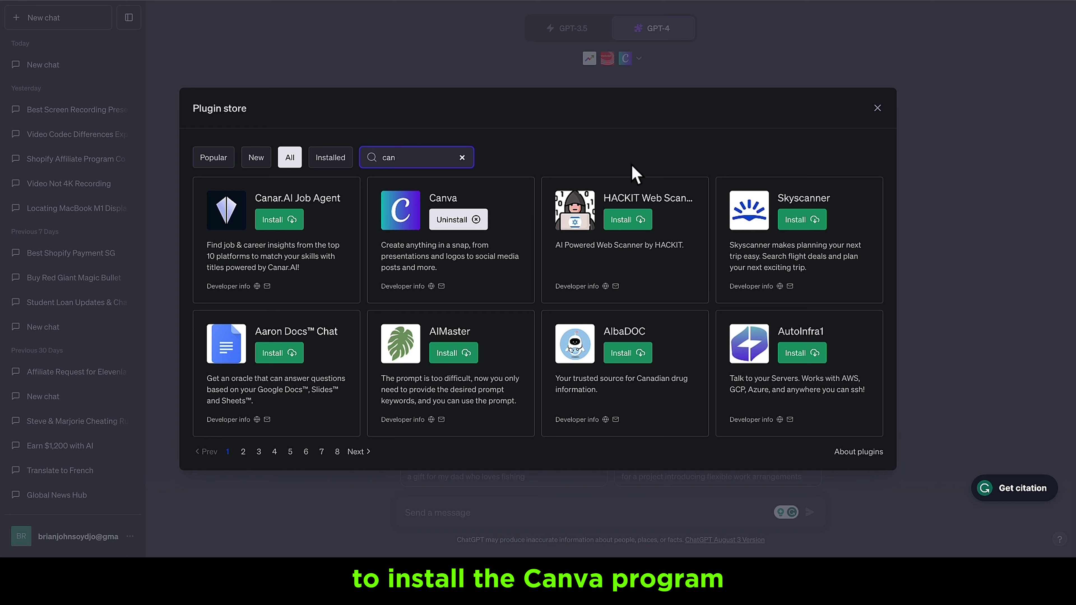
left_click(878, 110)
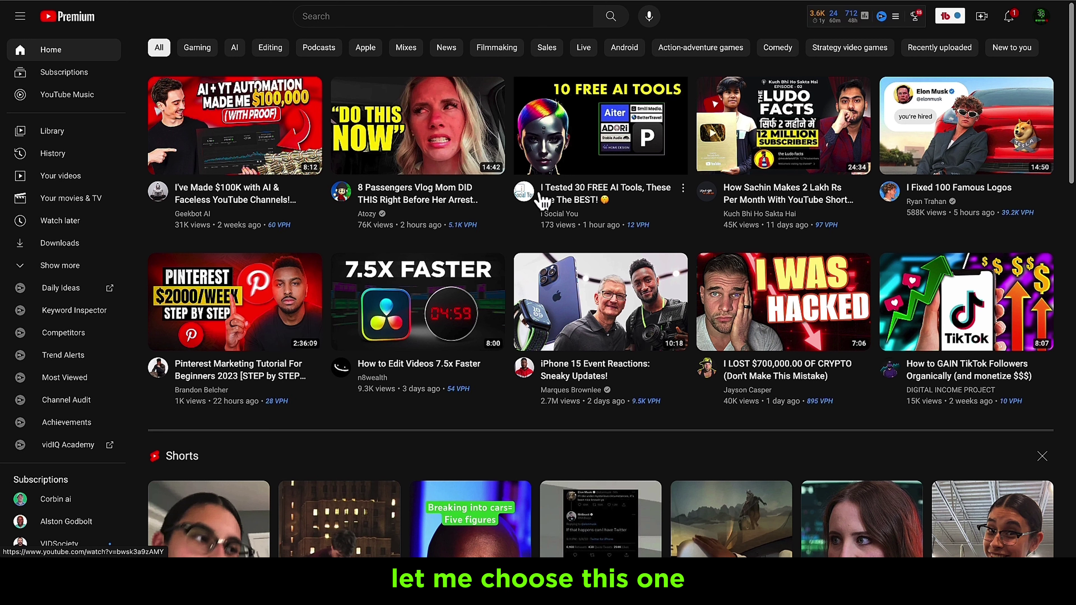
Open the I Tested 30 FREE AI Tools video page in a new tab
right_click(597, 112)
left_click(629, 120)
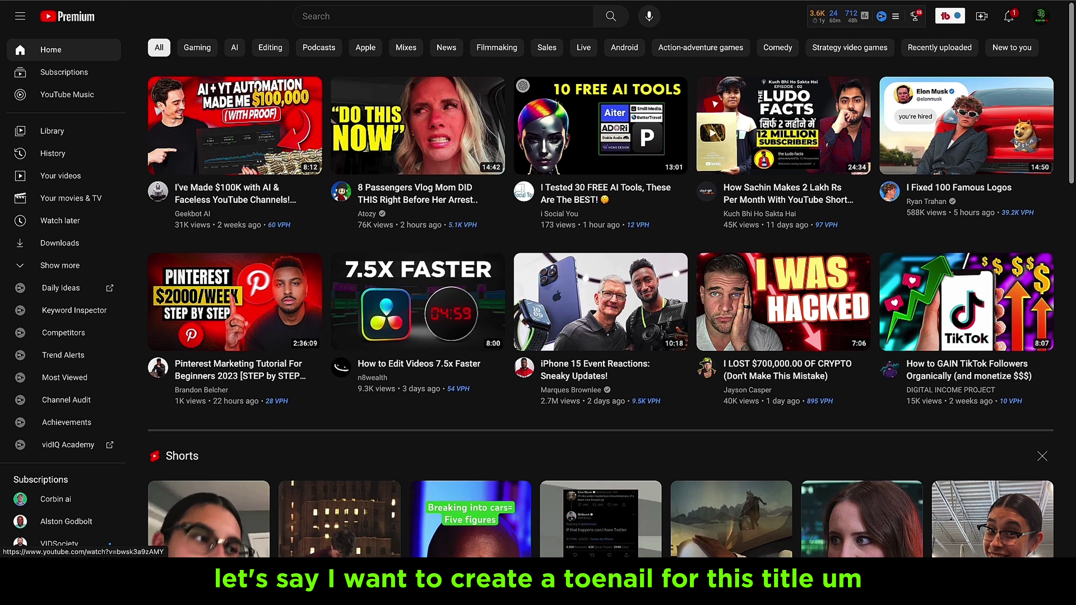
key("ctrl+Tab")
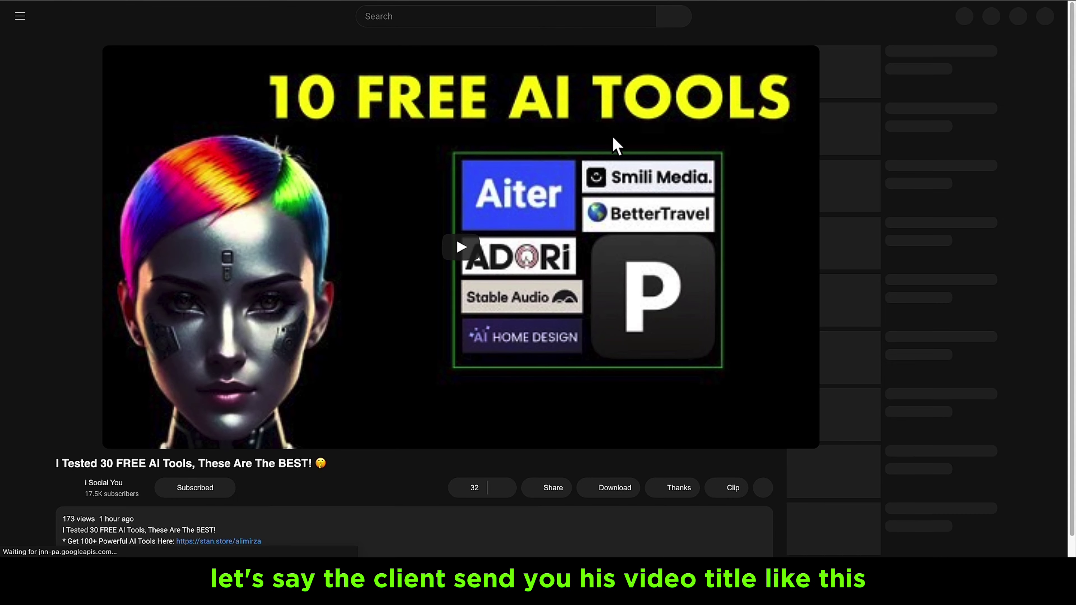
Copy the video's full title from its page
scroll(710, 204, "down", 5)
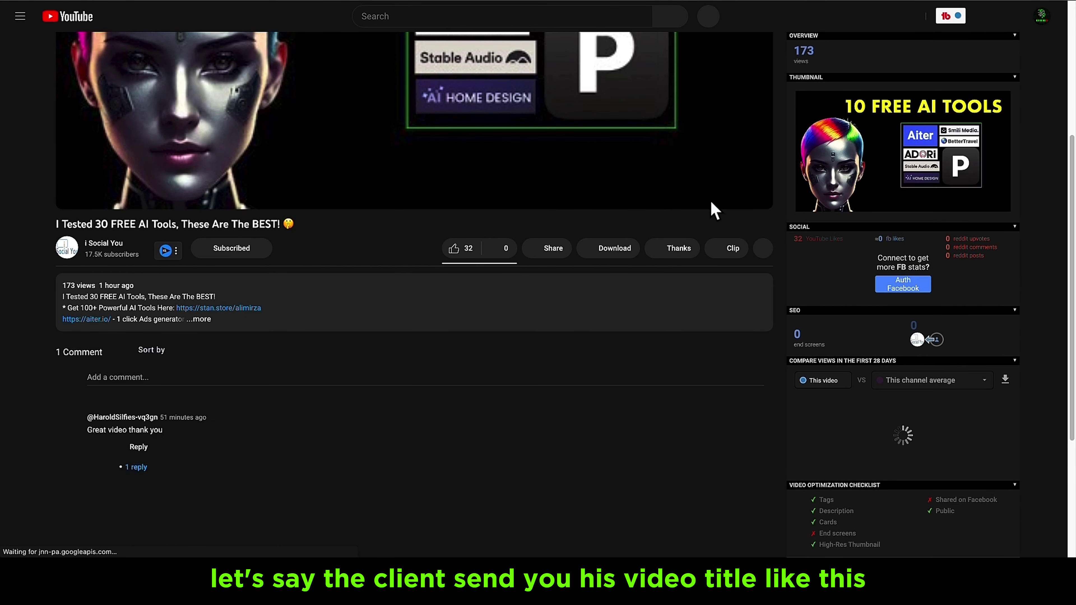
triple_click(140, 222)
right_click(142, 223)
left_click(196, 246)
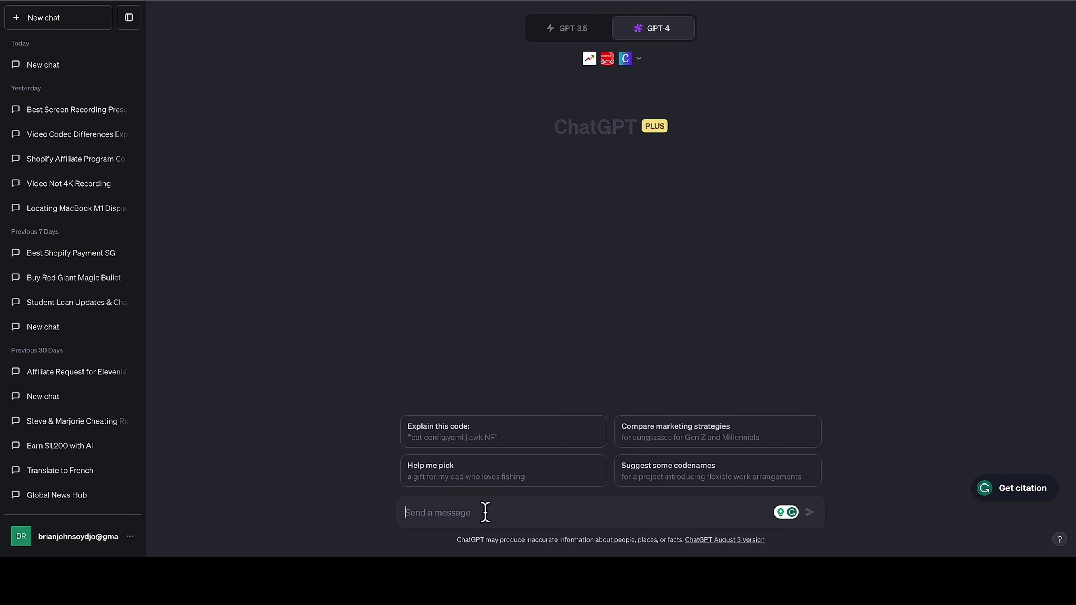
Send 'Create a youtube thumbnail based on the video title' with the pasted title in quotes
type("create a")
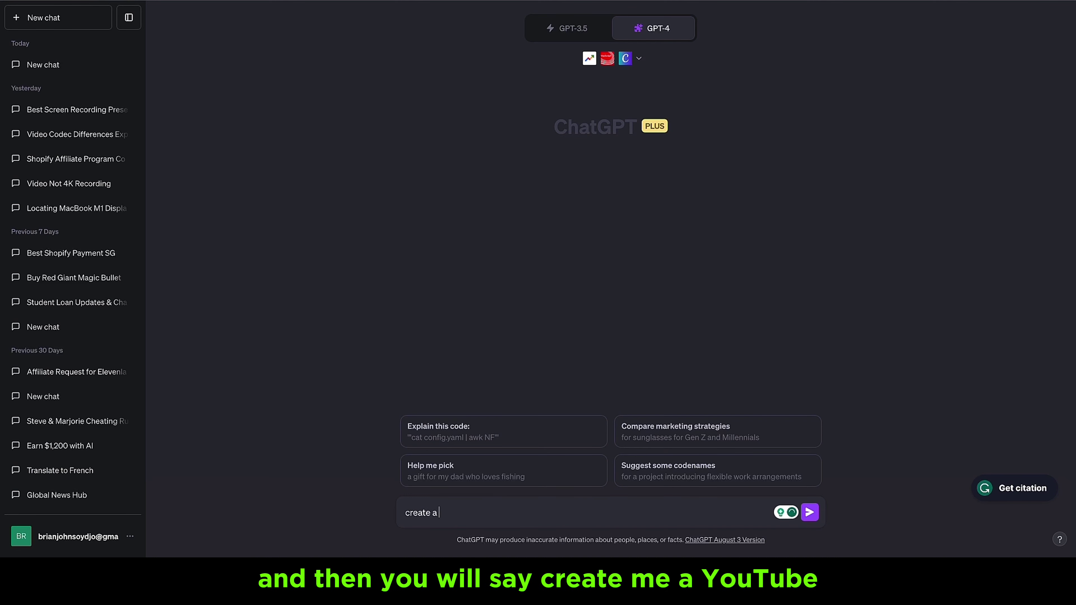
type(" youtube thumbnail base on the video title \"")
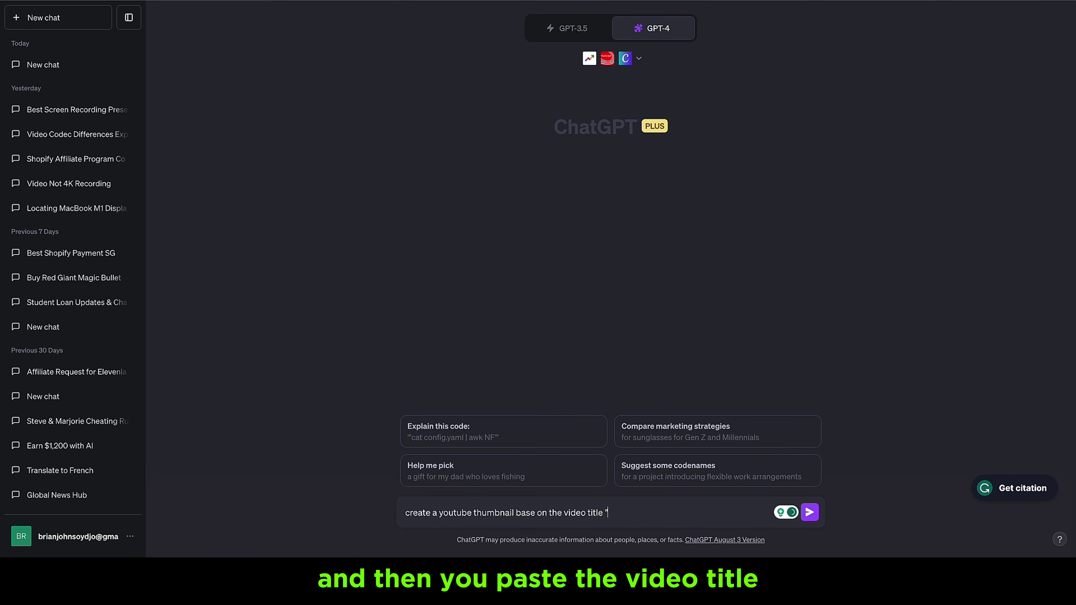
key("super+v")
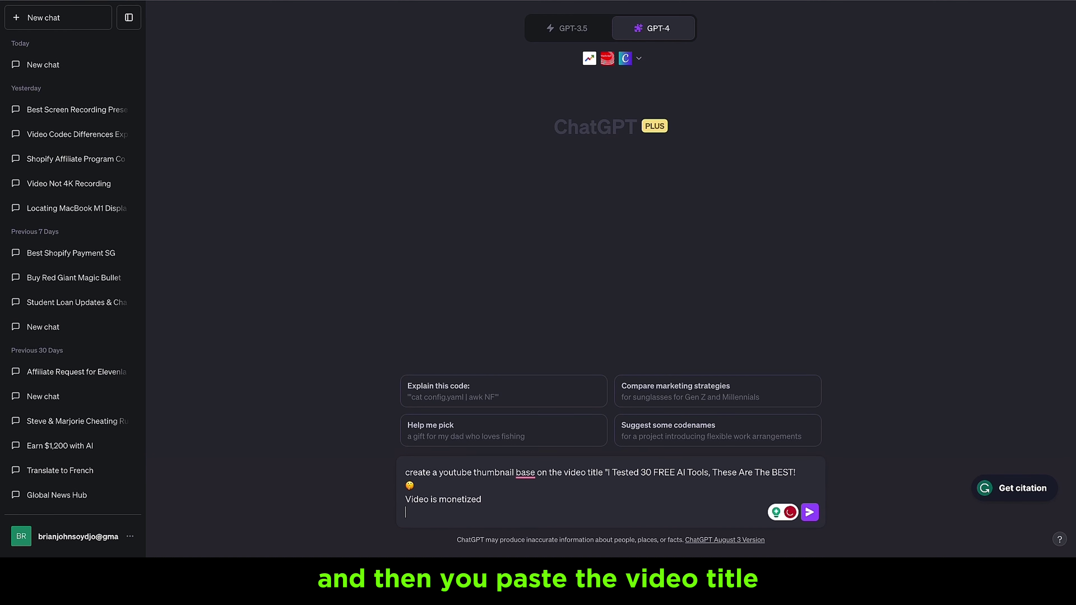
key("BackSpace")
key("BackSpace")
key("BackSpace")
key("BackSpace")
key("BackSpace")
key("BackSpace")
key("BackSpace")
key("BackSpace")
key("BackSpace")
key("BackSpace")
key("BackSpace")
key("BackSpace")
key("BackSpace")
key("BackSpace")
key("BackSpace")
key("BackSpace")
key("BackSpace")
key("BackSpace")
key("BackSpace")
key("BackSpace")
type("\"")
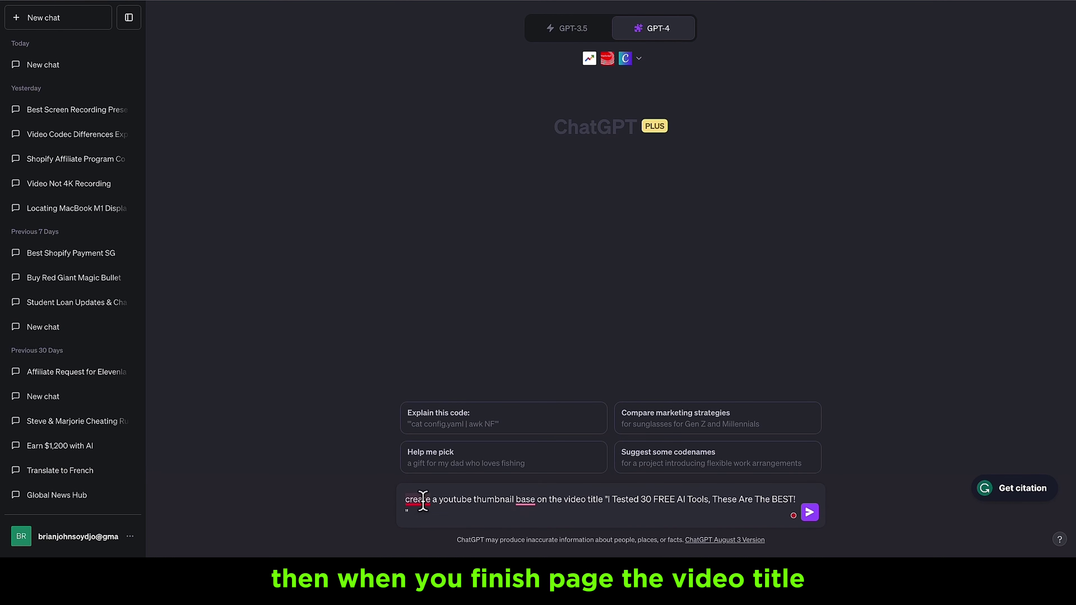
mouse_move(420, 500)
left_click(424, 443)
mouse_move(525, 500)
left_click(536, 443)
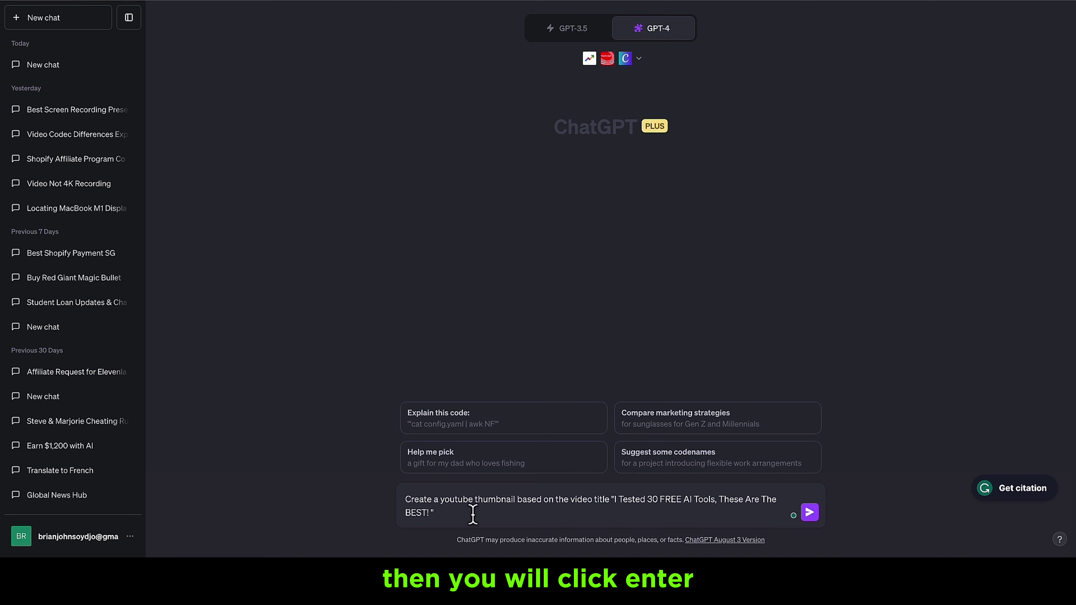
key("Return")
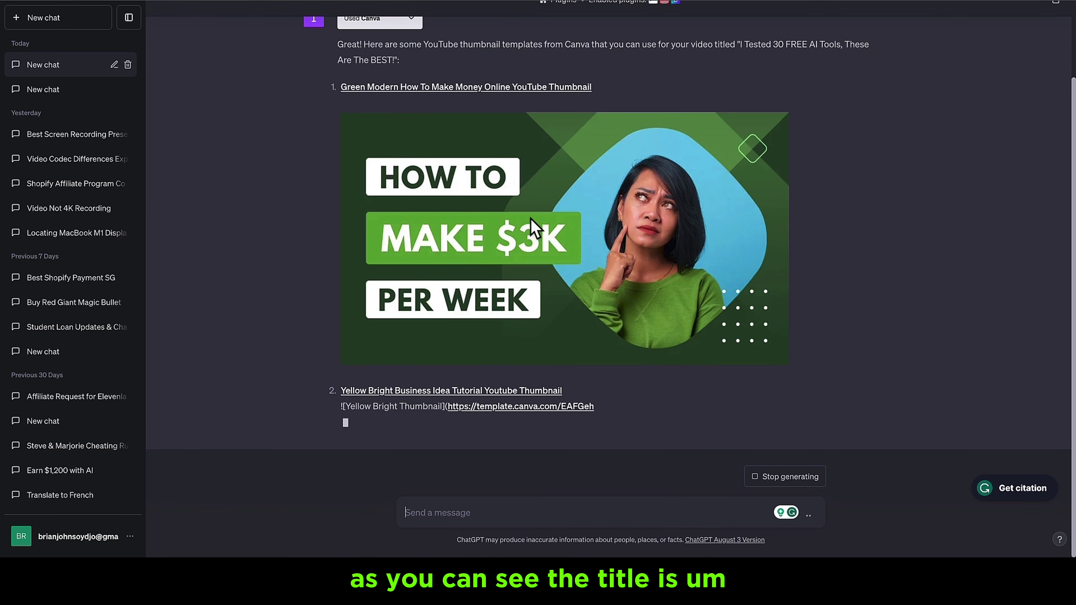
Scroll back through the Canva reply's suggested YouTube thumbnail templates
scroll(466, 148, "up", 3)
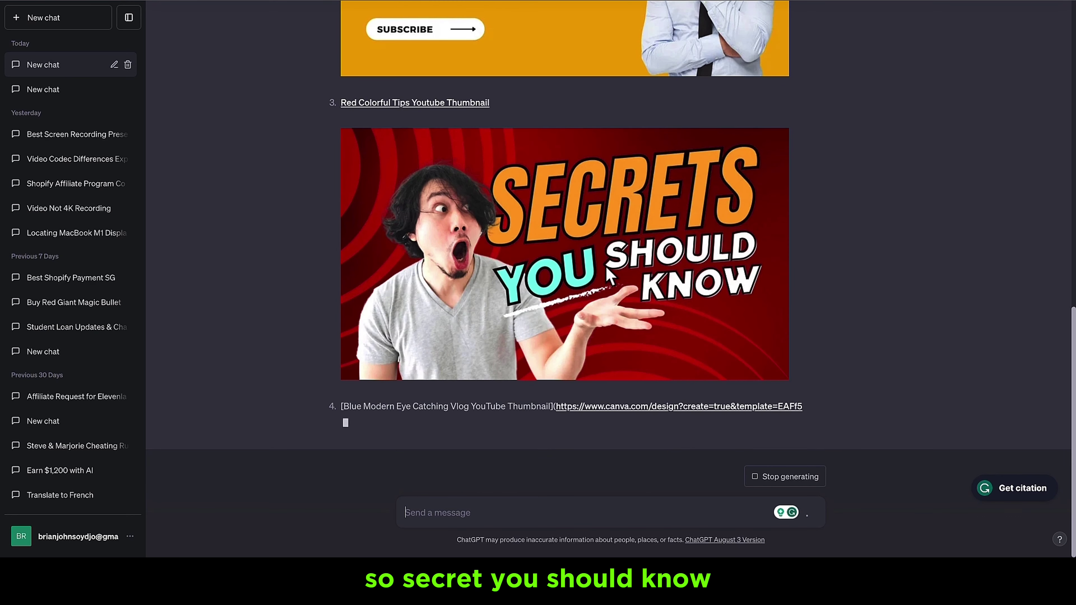
scroll(640, 278, "up", 6)
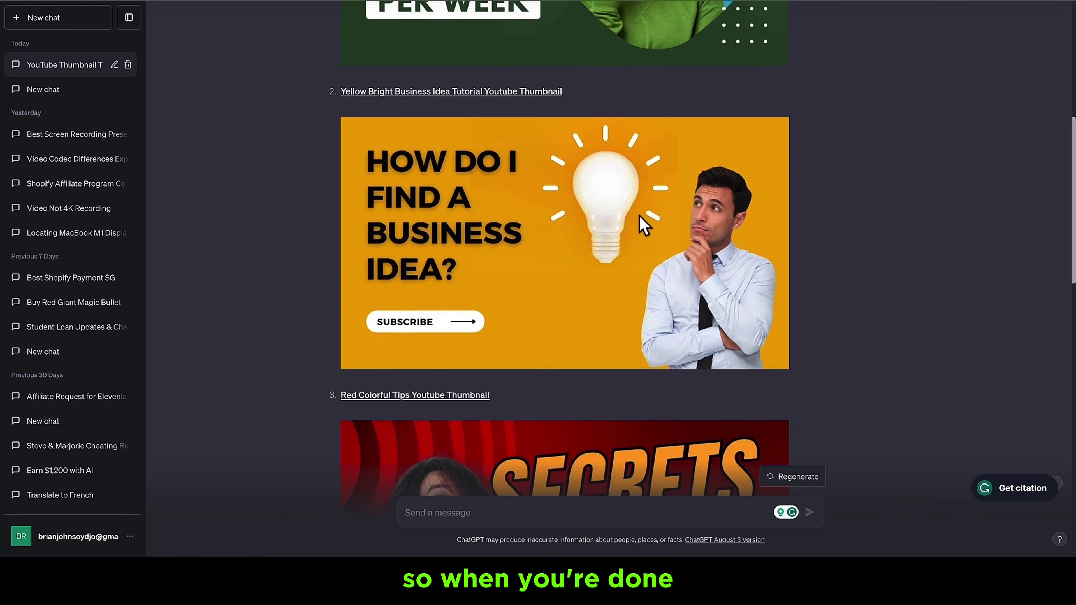
left_click(457, 396)
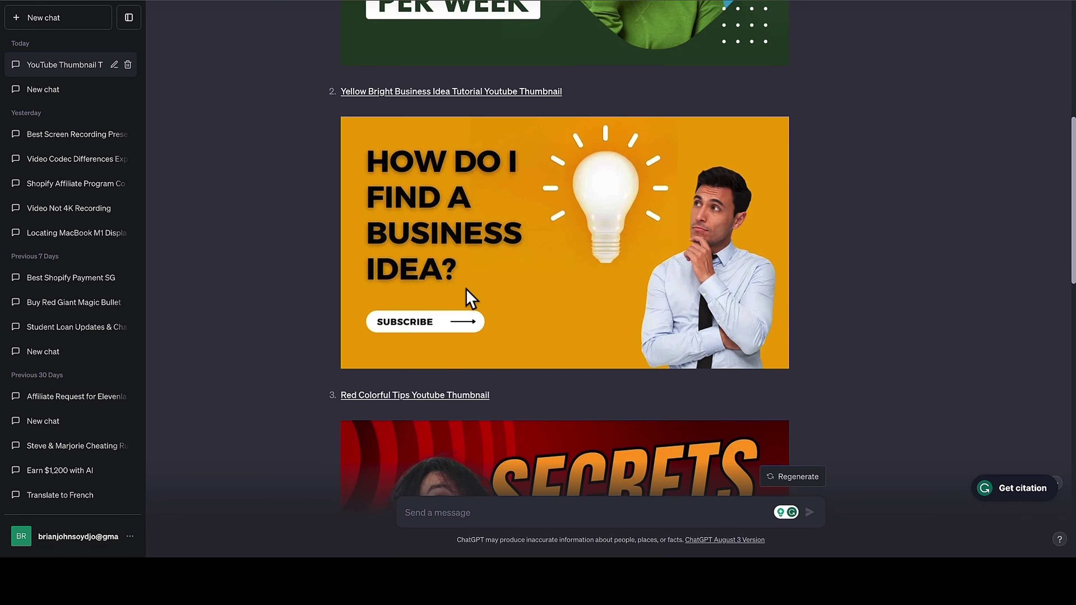
Open the Yellow Bright Business Idea template in Canva
left_click(427, 93)
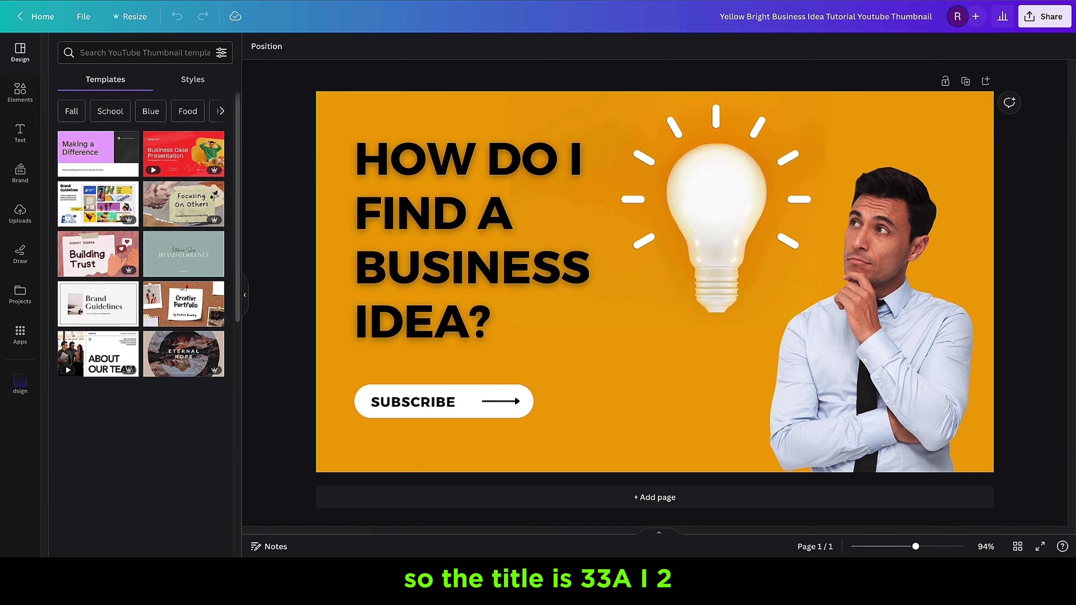
key("F11")
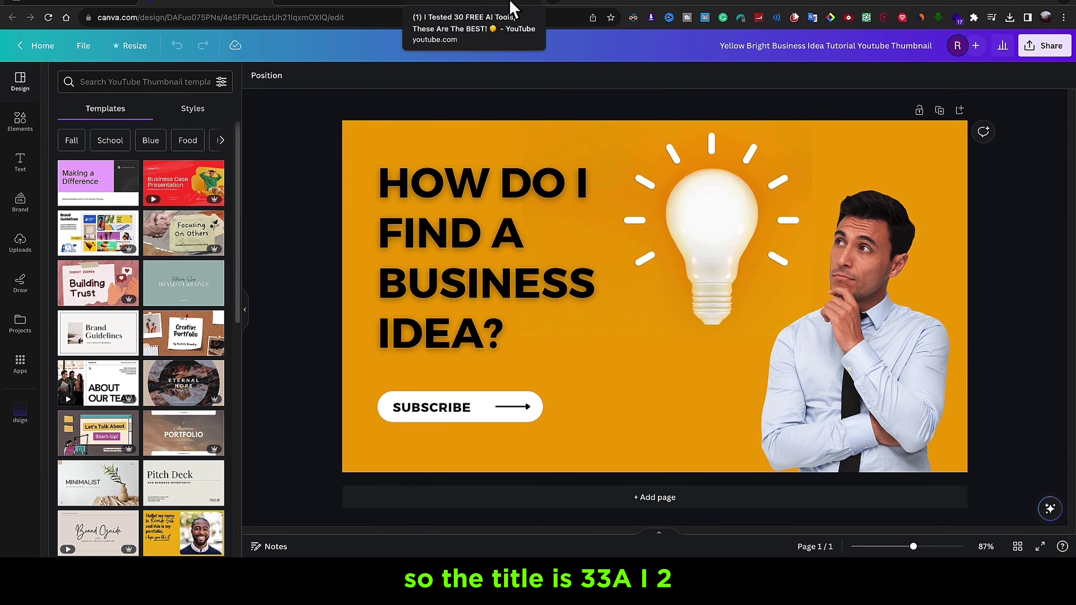
key("F11")
Change the headline to 'I TESTED 30 FREE AI TOOLS', enlarge it, and select the SUBSCRIBE button
double_click(447, 169)
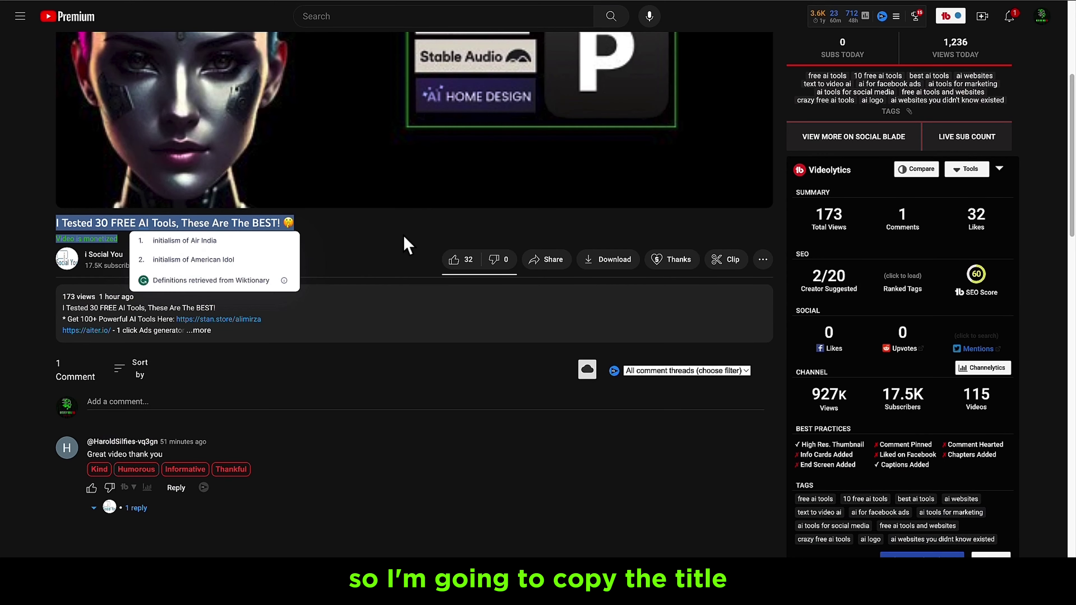
left_click(279, 222)
left_click_drag(279, 222, 56, 221)
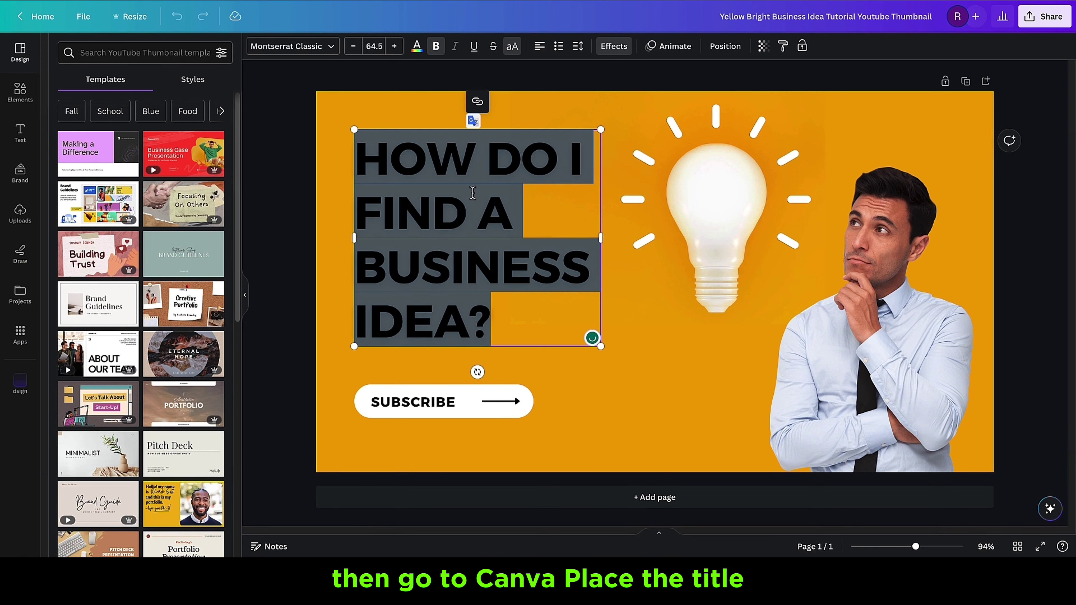
right_click(468, 188)
left_click(524, 279)
left_click(572, 282, "shift")
key("BackSpace")
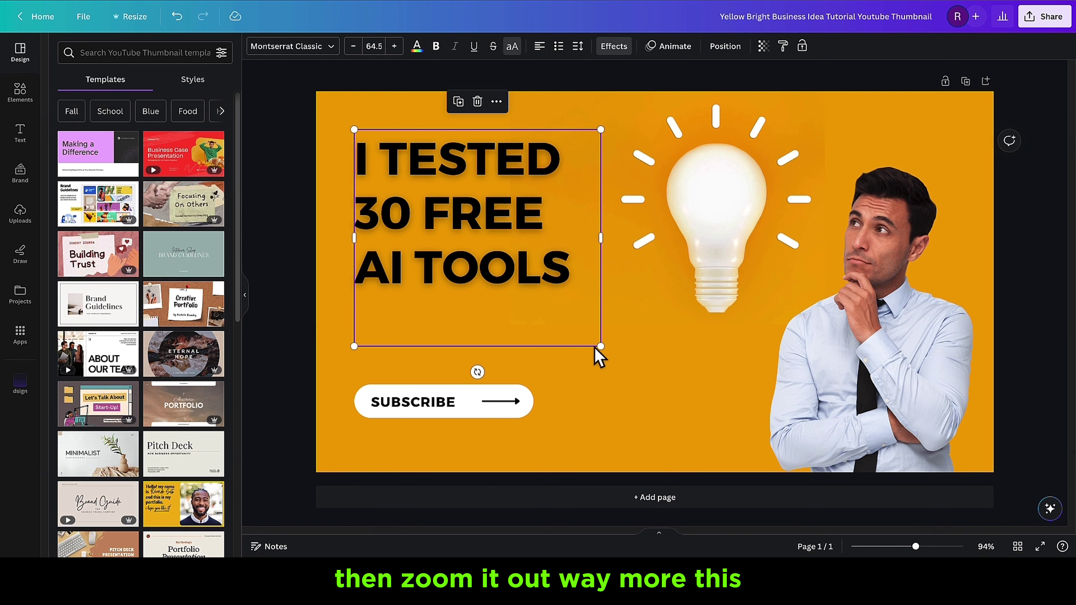
mouse_move(613, 332)
left_mouse_down()
mouse_move(662, 356)
mouse_move(620, 336)
left_mouse_up()
left_click(452, 414)
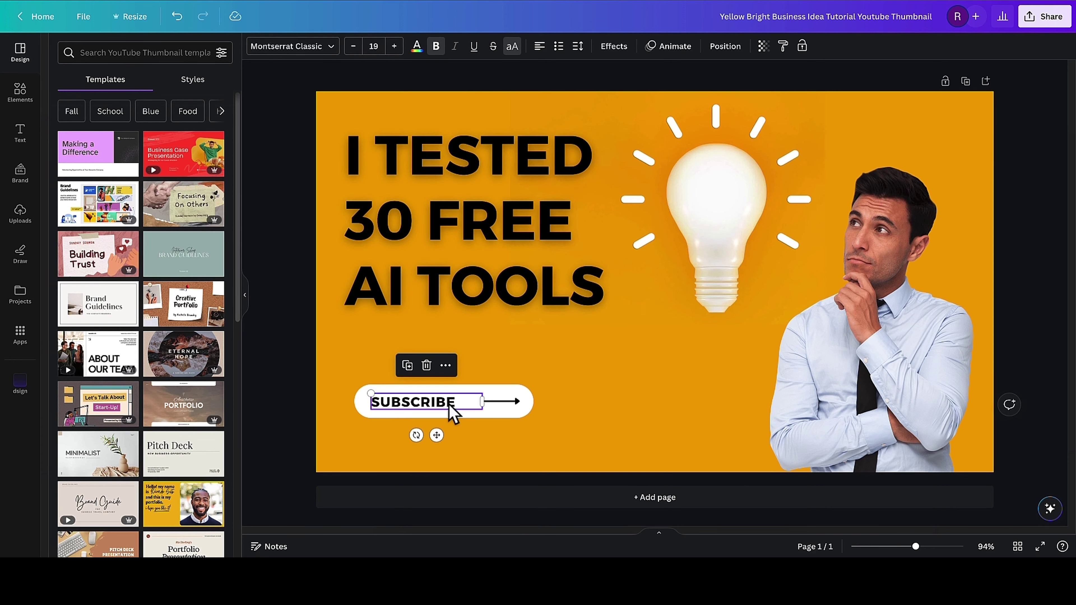
left_click_drag(523, 444, 424, 402)
Delete the SUBSCRIBE button and the light bulb graphic
key("Delete")
left_click(713, 233)
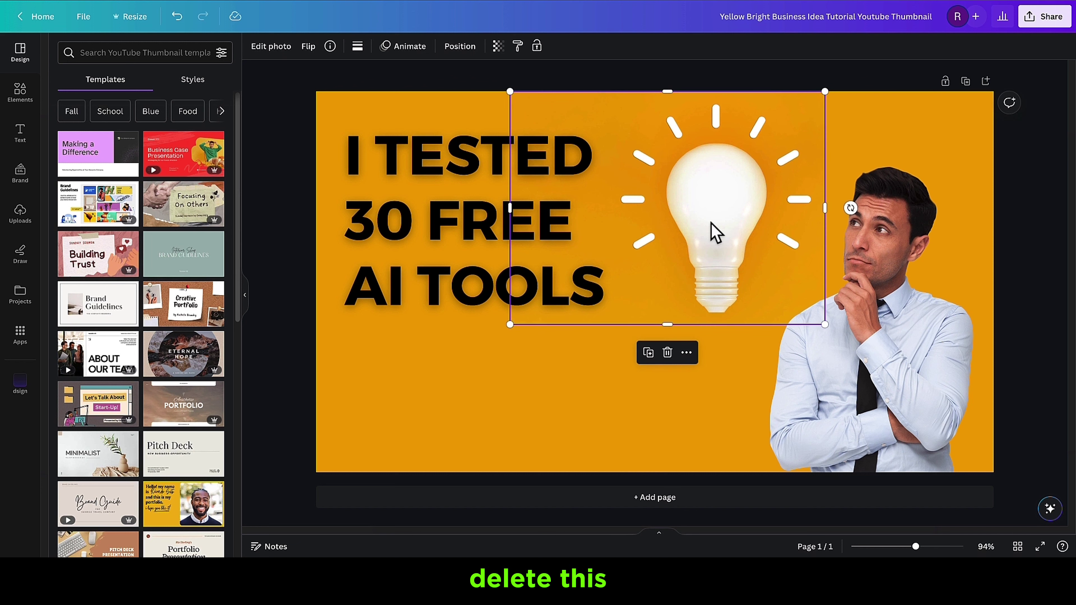
key("Delete")
Add an 'ai' circuit-chip element, shrink it, and place it beside the title
left_click(20, 91)
left_click(117, 52)
type("a")
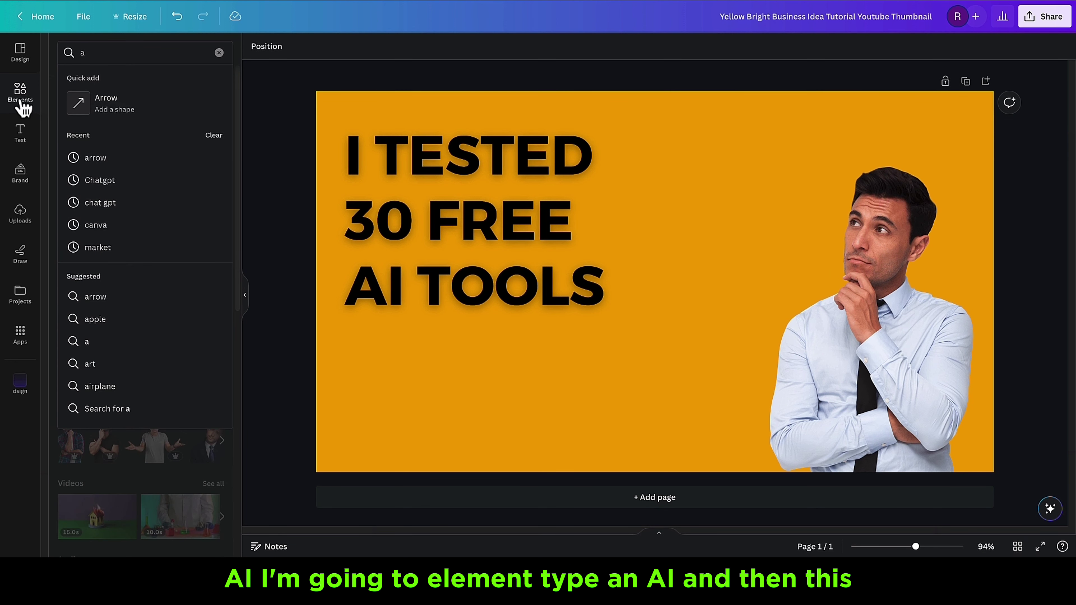
type("i")
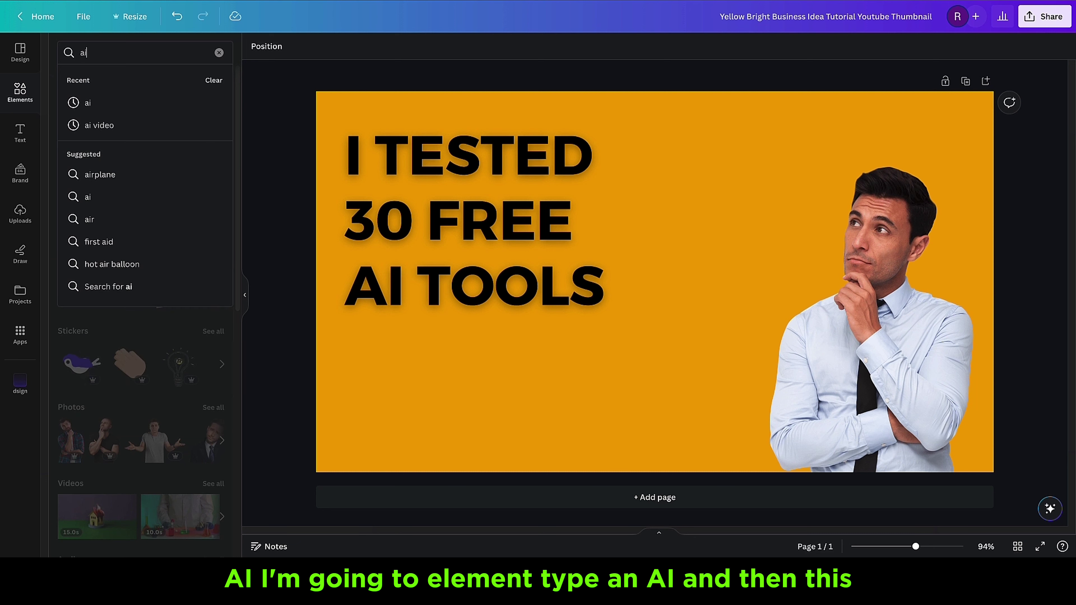
key("Return")
left_click(132, 181)
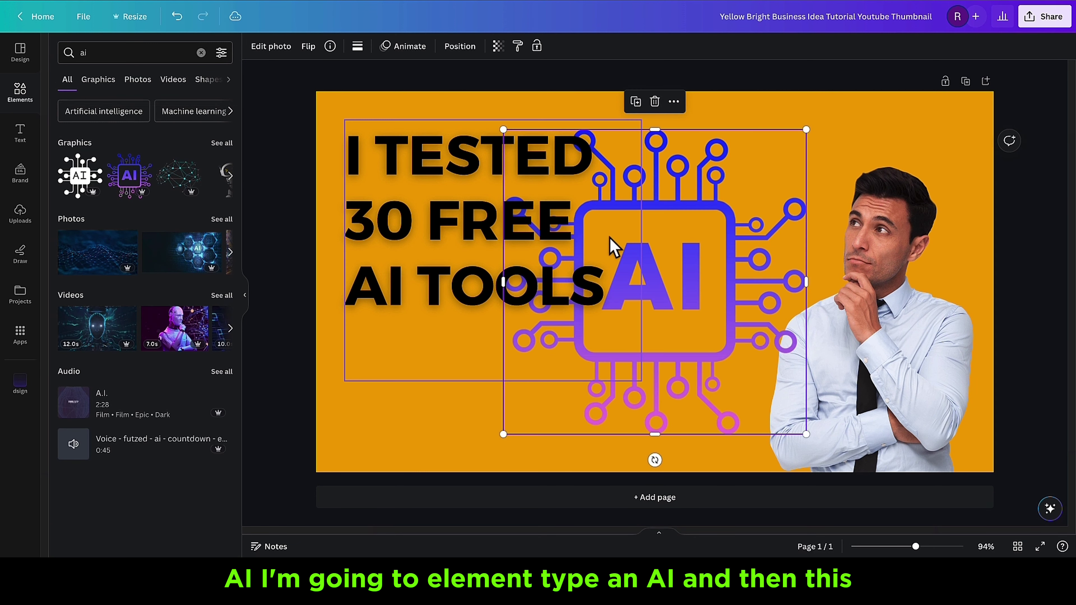
left_click_drag(543, 435, 644, 292)
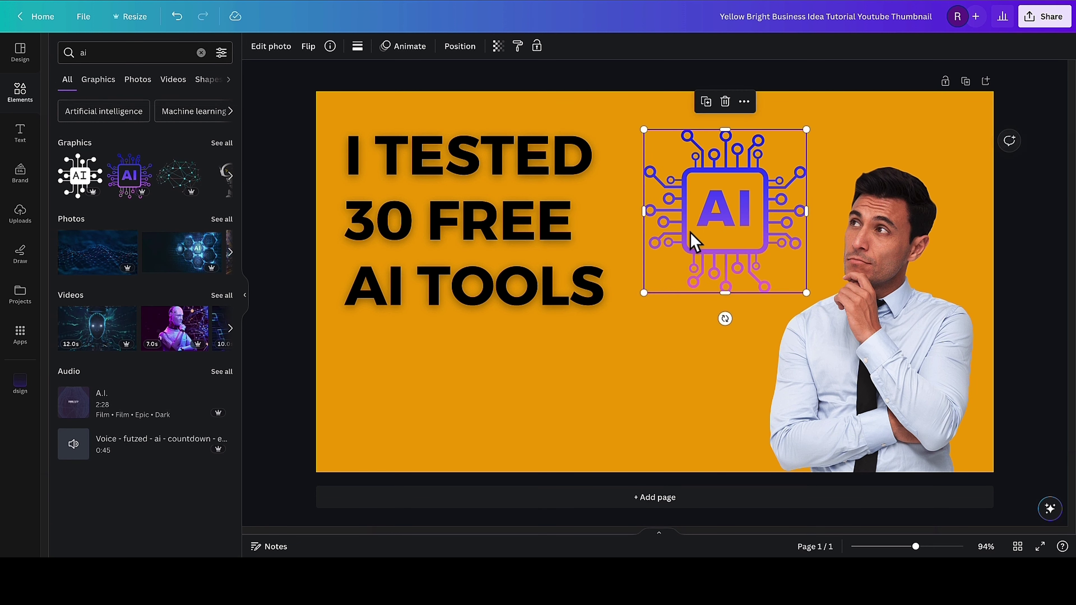
left_click_drag(692, 240, 681, 229)
Set the thumbnail background to dark navy
left_click(461, 111)
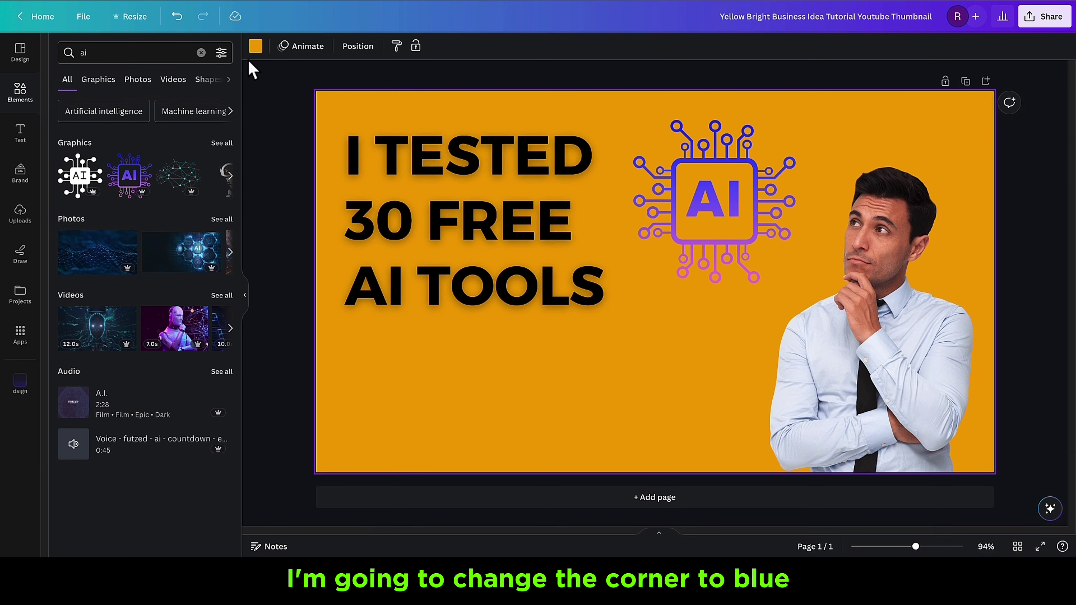
left_click(255, 48)
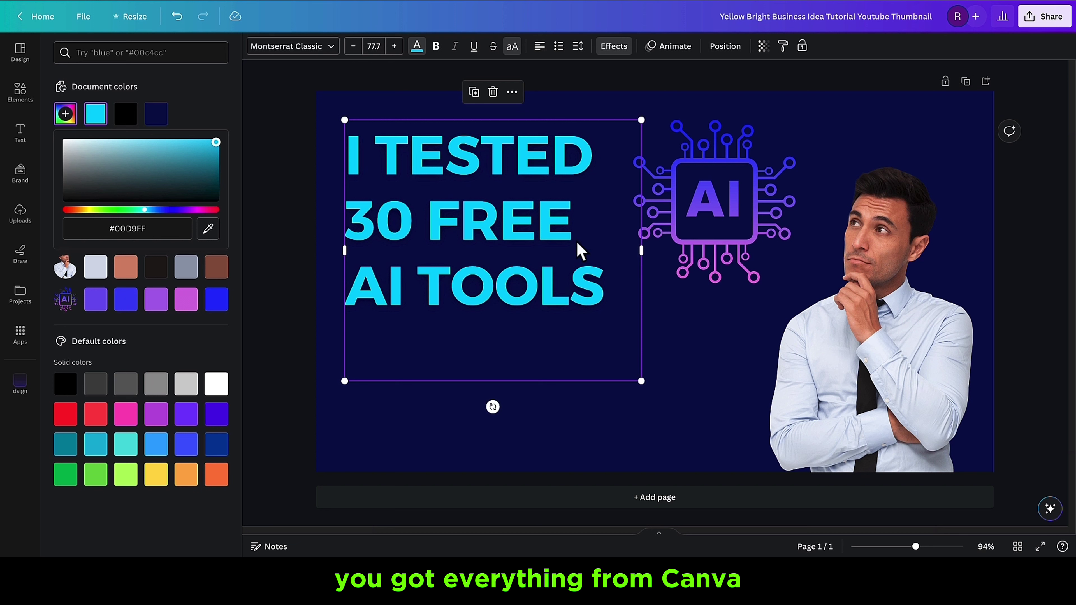
left_click(555, 221)
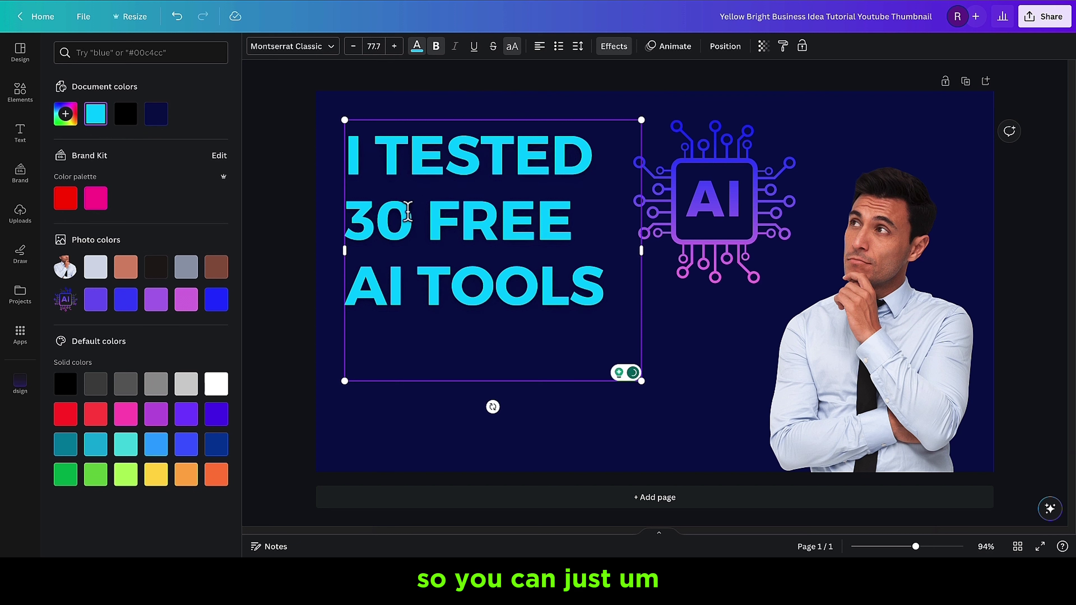
Make 'I TESTED 30 FREE' pure white, leaving 'AI TOOLS' cyan
left_click_drag(573, 221, 352, 151)
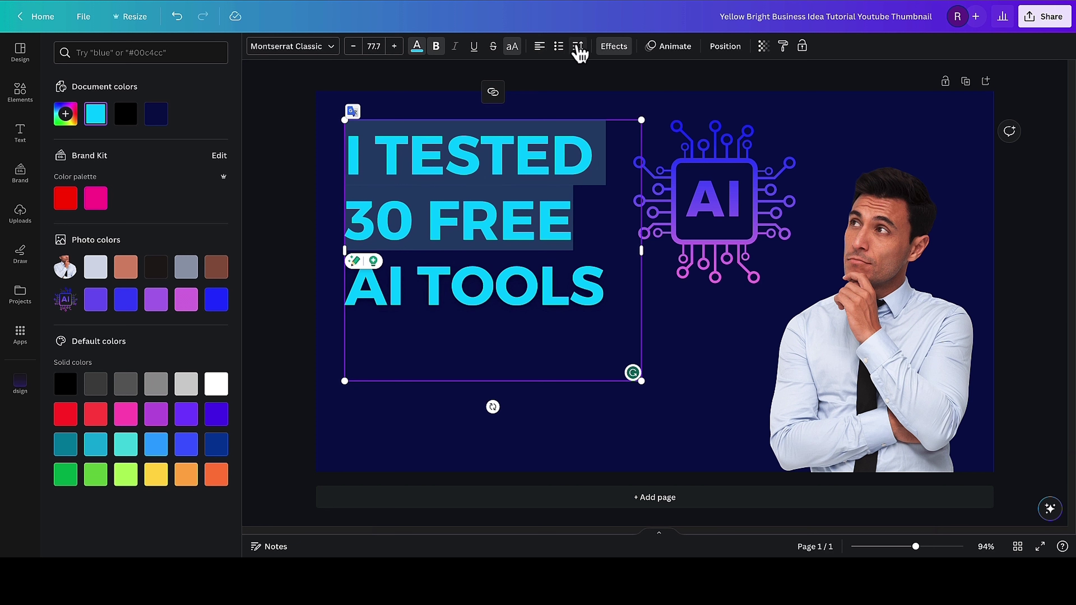
left_click(417, 48)
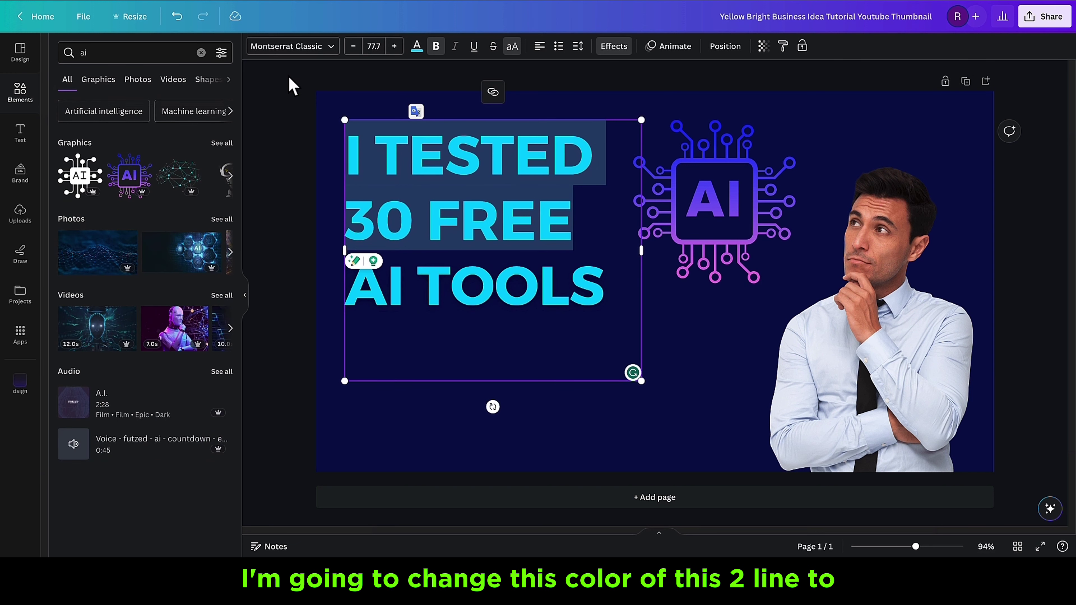
left_click(417, 46)
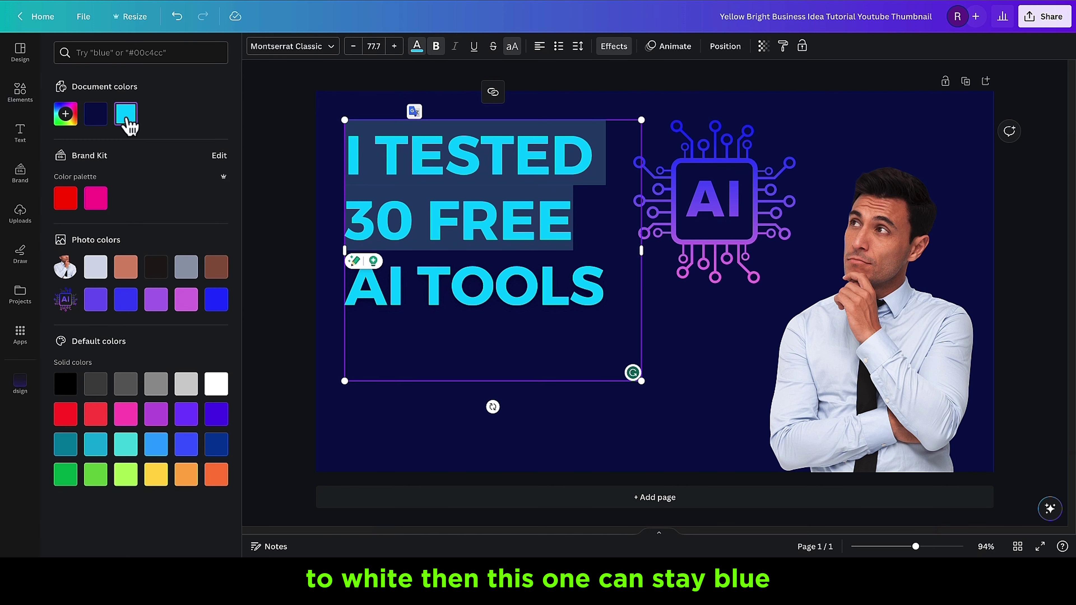
left_click(65, 114)
left_click_drag(68, 144, 2, 138)
left_click(356, 442)
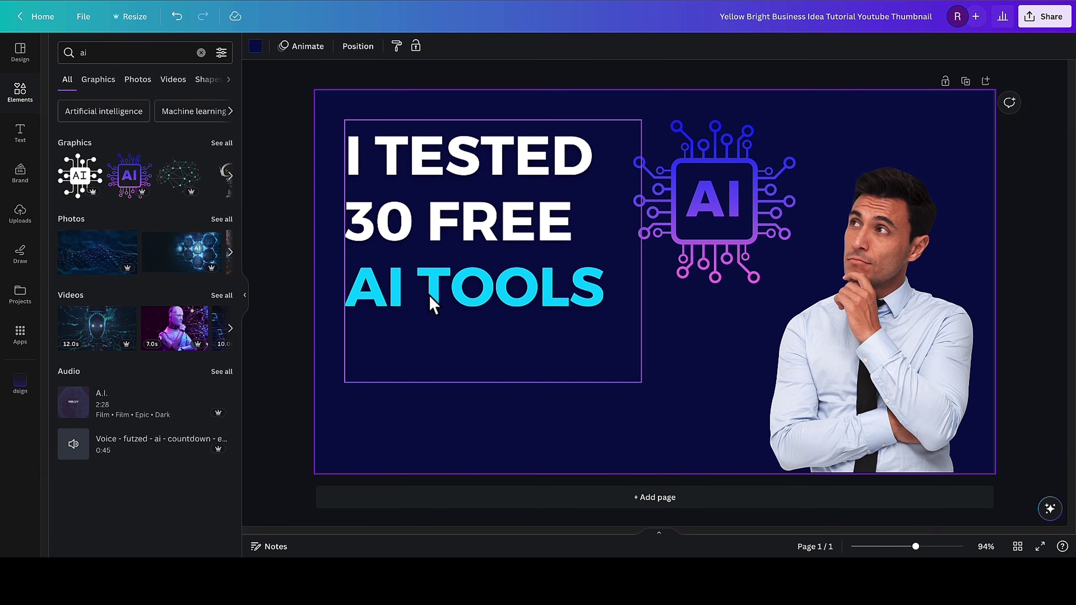
left_click(481, 297)
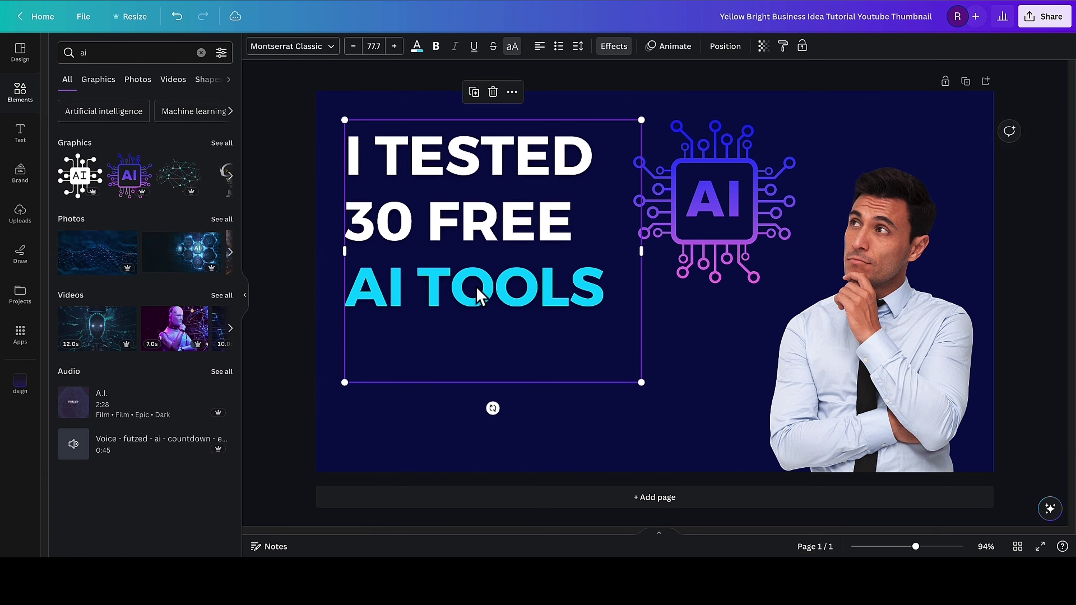
Set the title to Peace Sans with tighter line spacing, enlarged and moved up-left
left_click(303, 46)
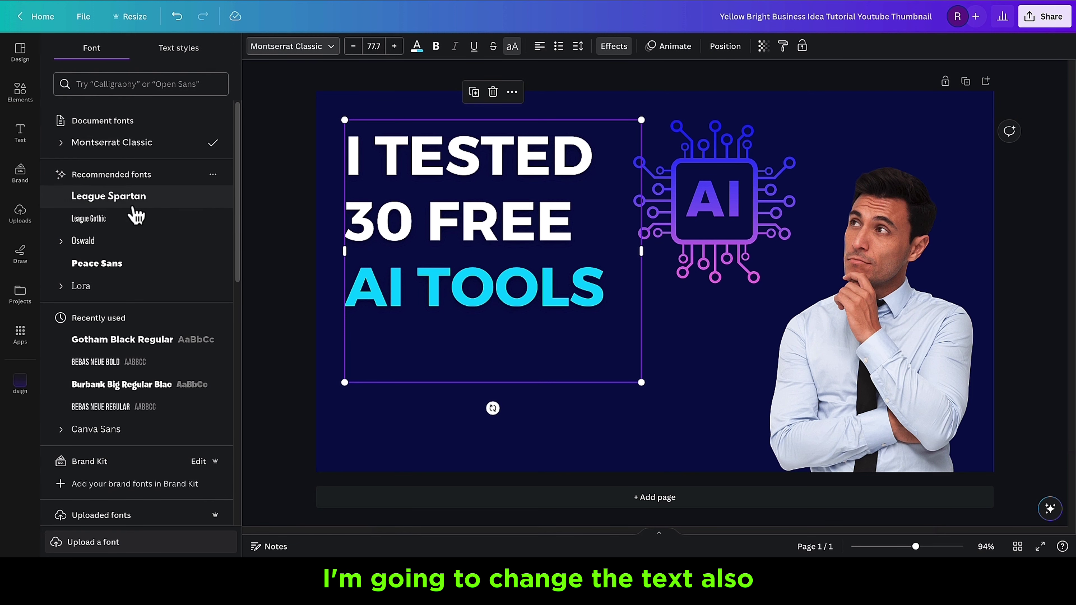
left_click(98, 263)
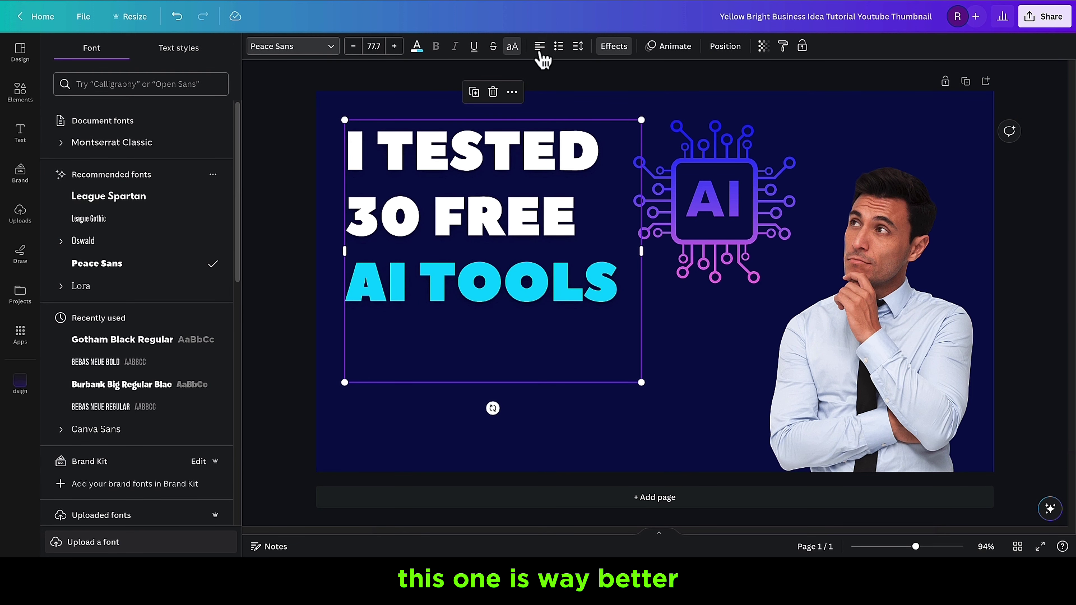
left_click(578, 45)
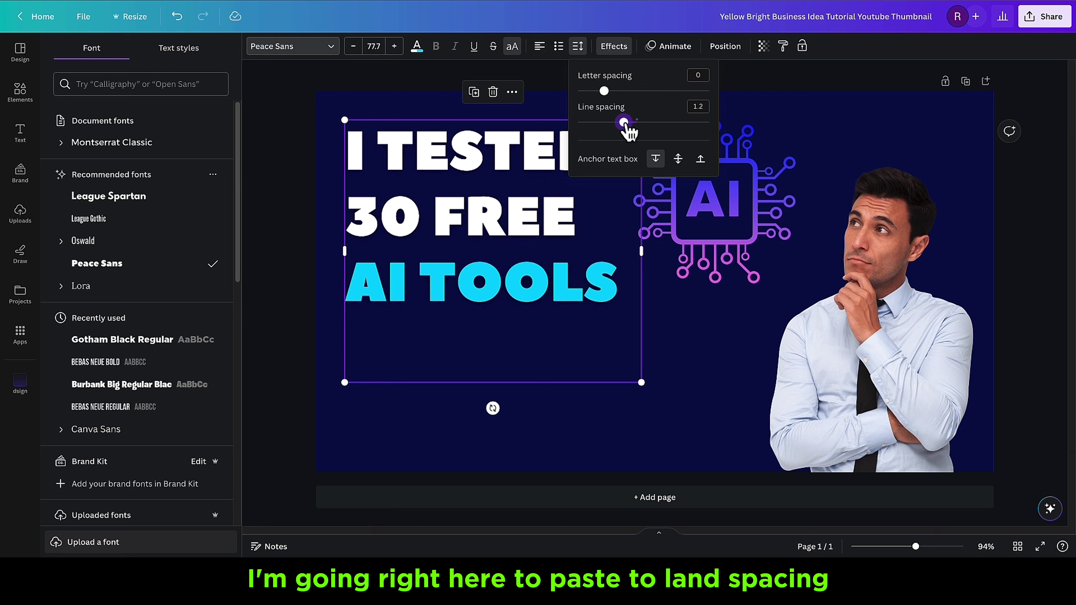
left_click_drag(626, 127, 611, 126)
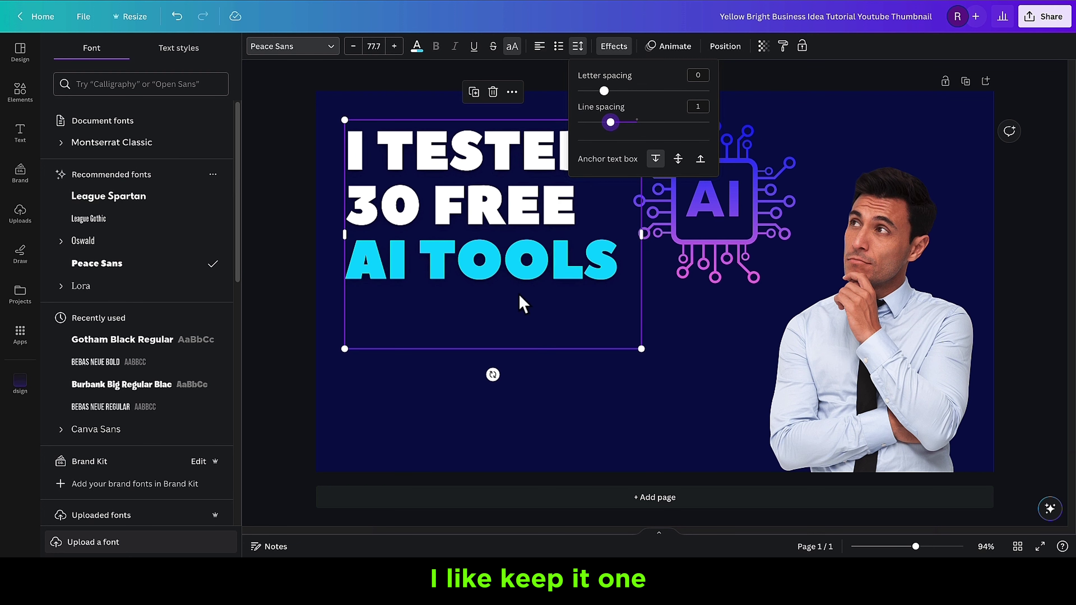
left_click_drag(642, 348, 683, 379)
left_click_drag(563, 251, 550, 224)
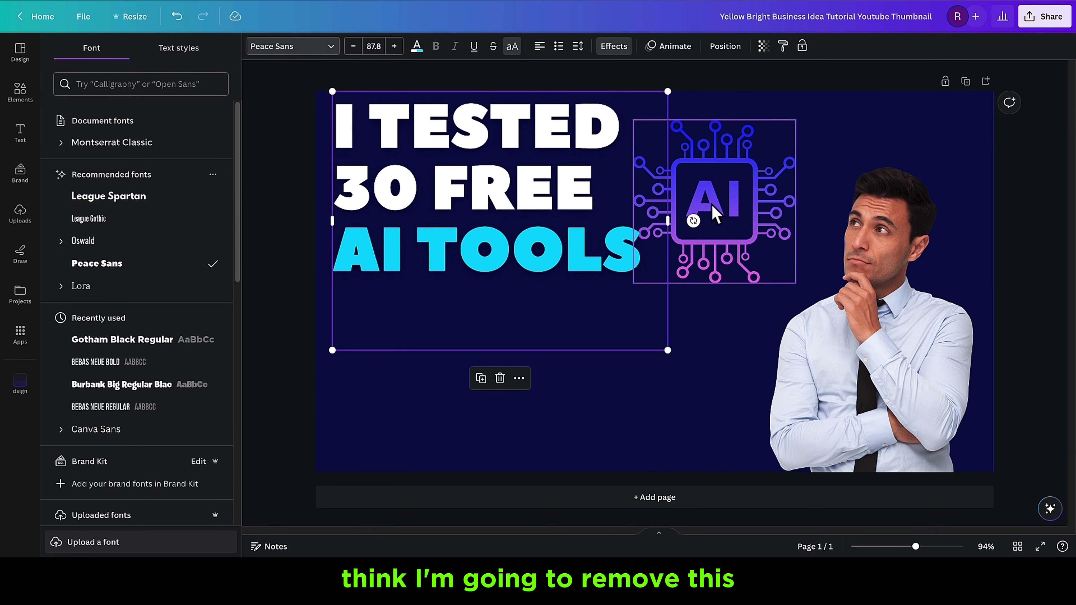
Delete the AI chip graphic, enlarge the title to size 102, and open a blank tab
left_click(711, 211)
left_click(715, 92)
left_click(579, 293)
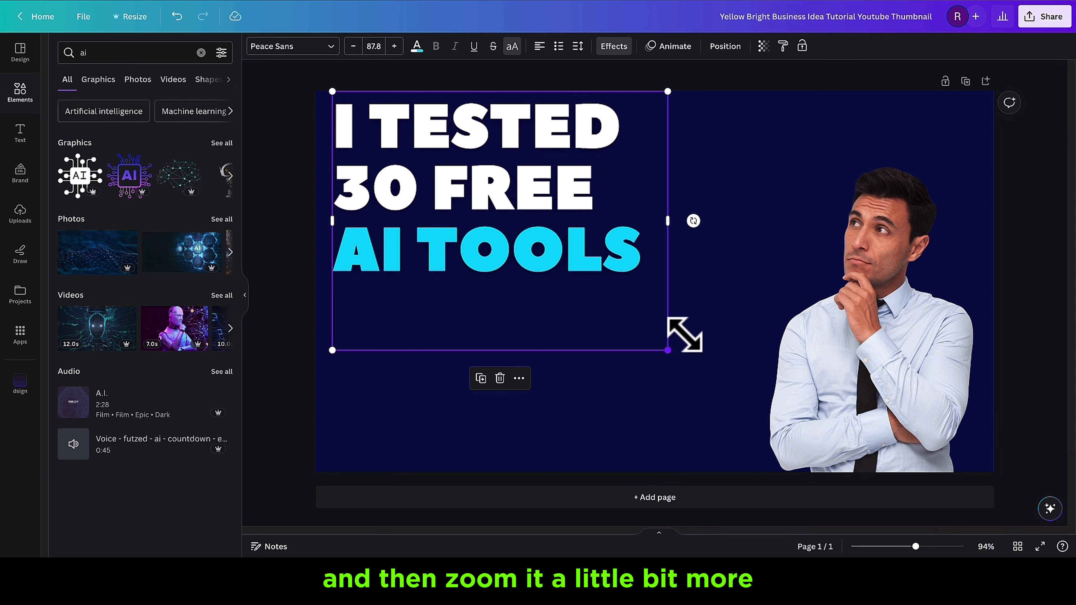
left_click_drag(669, 349, 740, 380)
left_click_drag(559, 272, 566, 279)
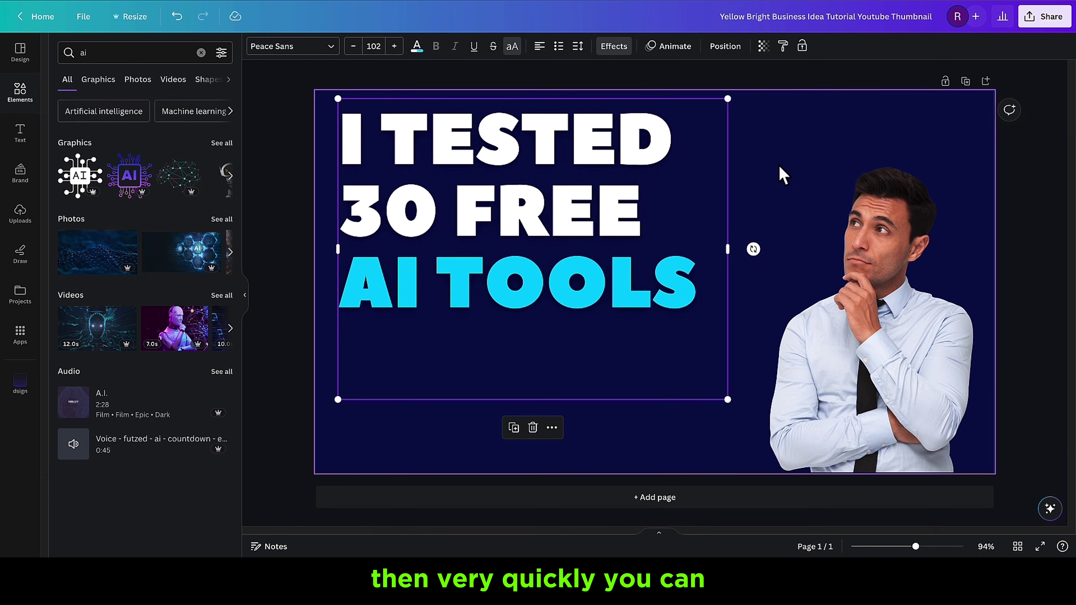
left_click(780, 173)
key("ctrl+t")
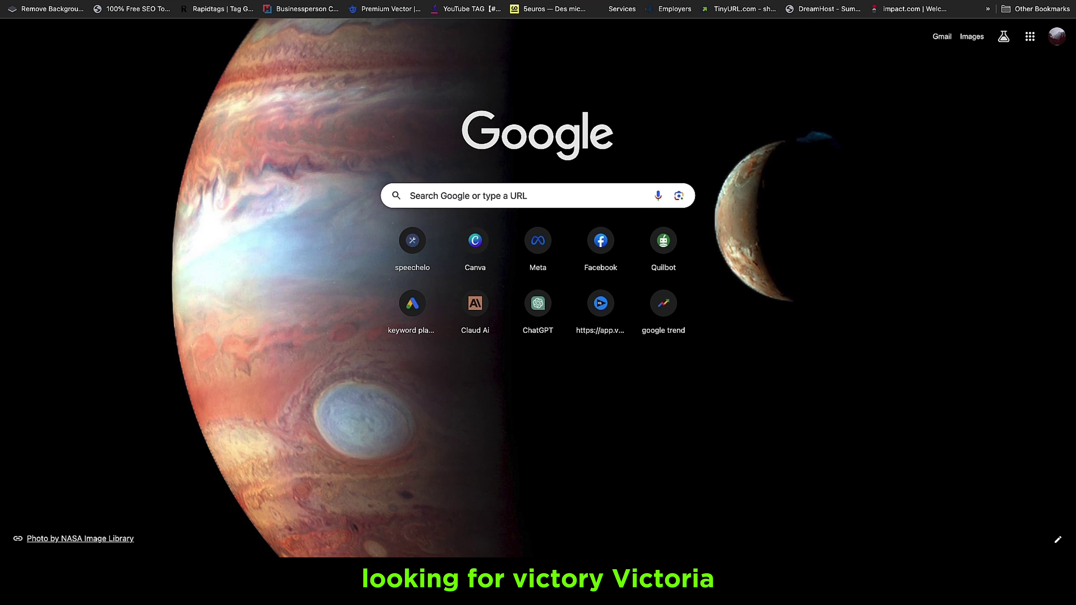
Find 'pictory logo png' on Google and paste the Pictory octopus logo into the Canva design
type("pictory")
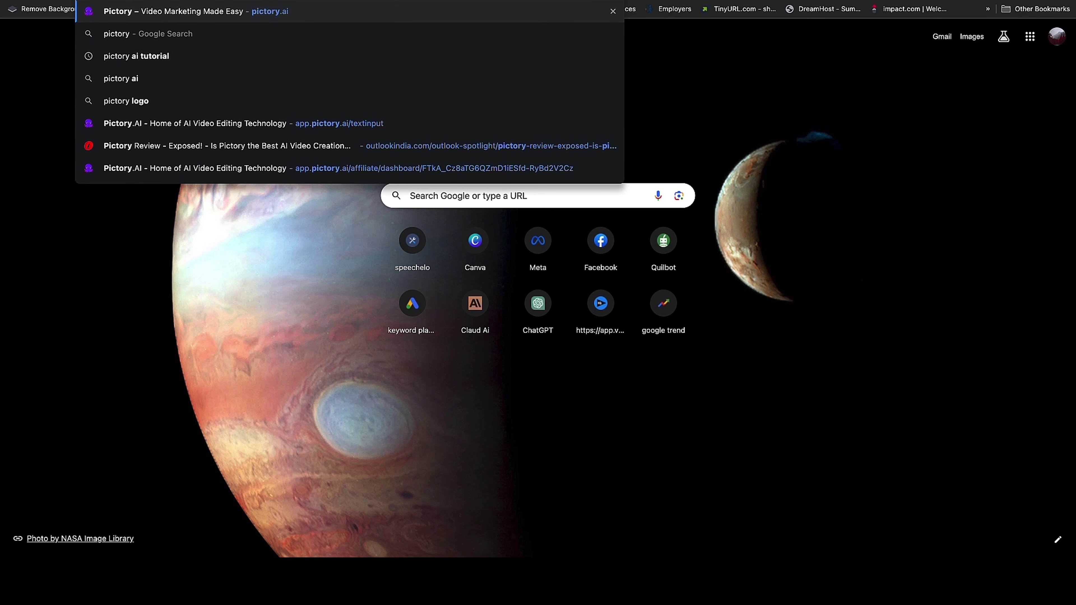
key("Return")
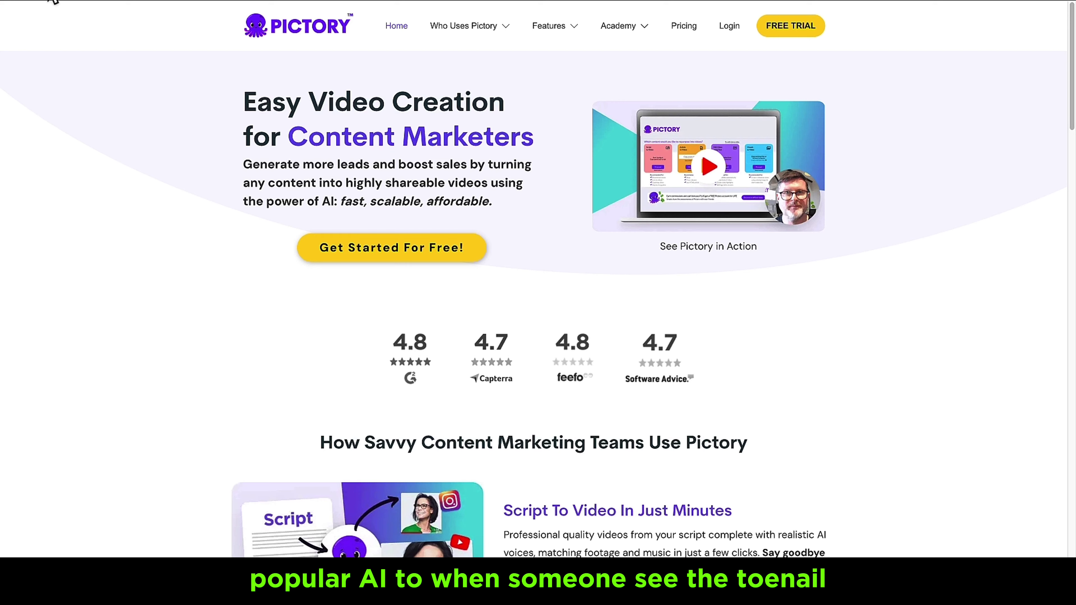
key("super+t")
left_click(209, 4)
type("pictor")
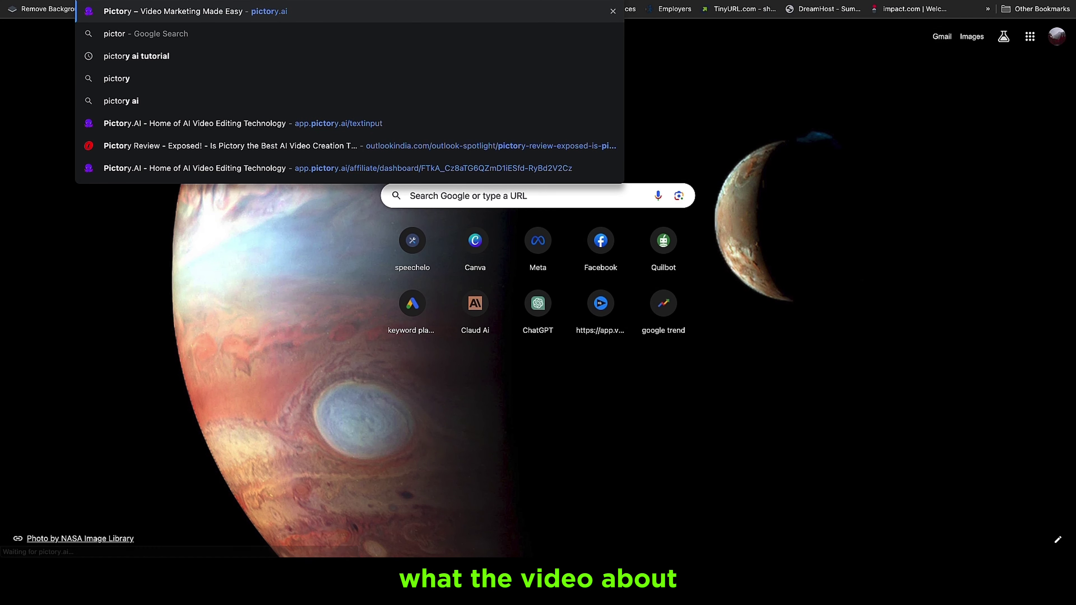
key("BackSpace")
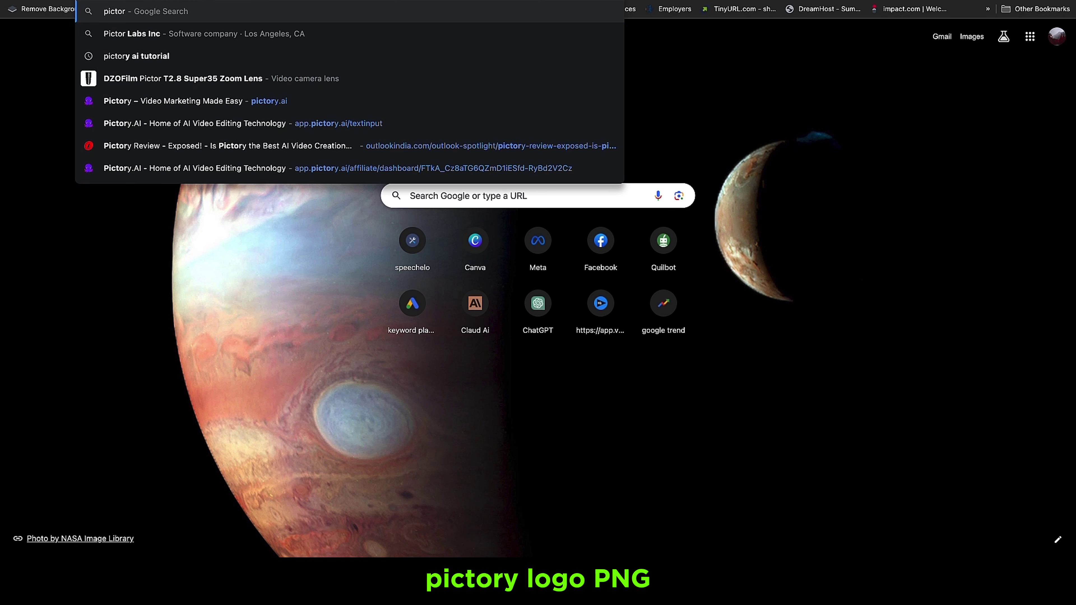
type("y logo png")
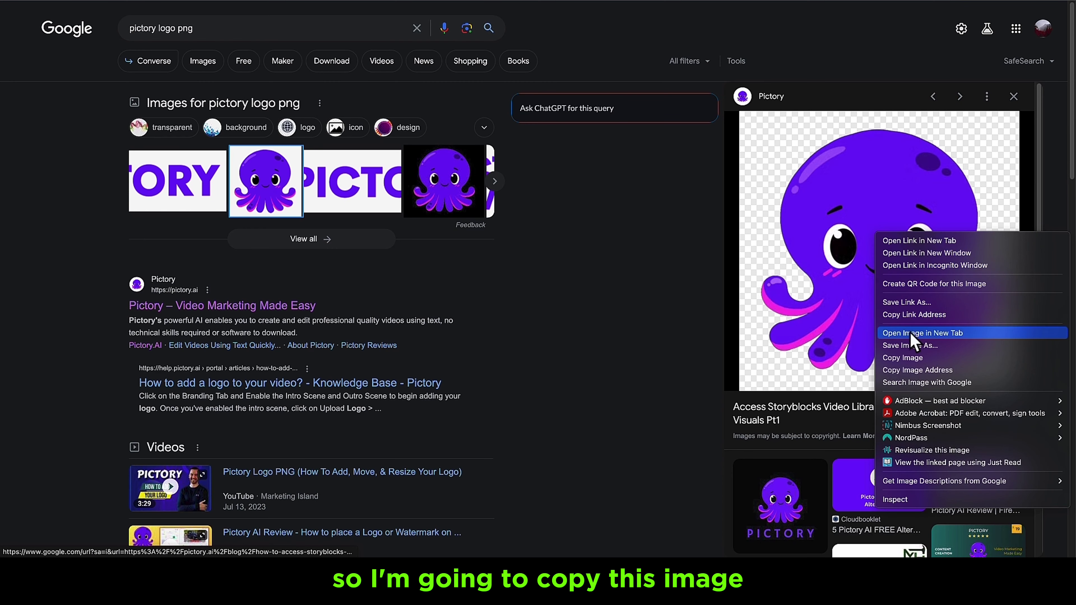
left_click(903, 359)
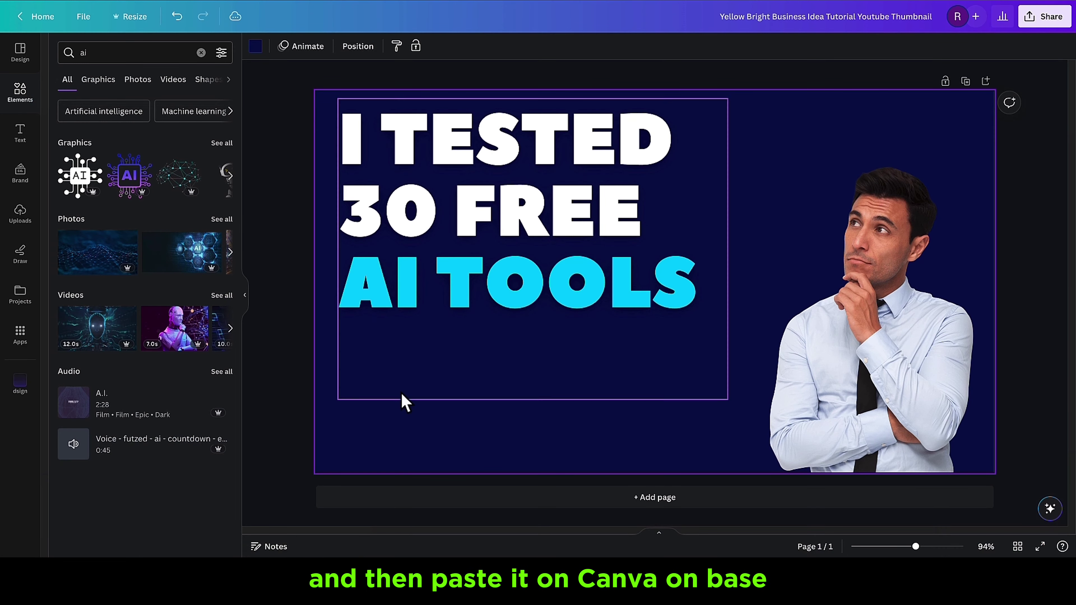
right_click(403, 397)
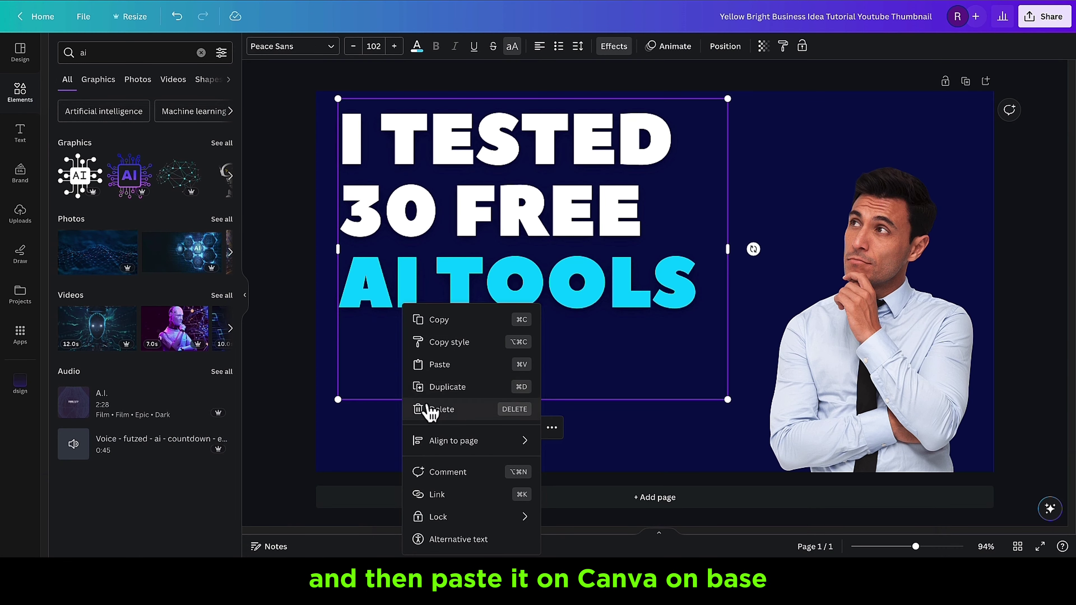
left_click(446, 364)
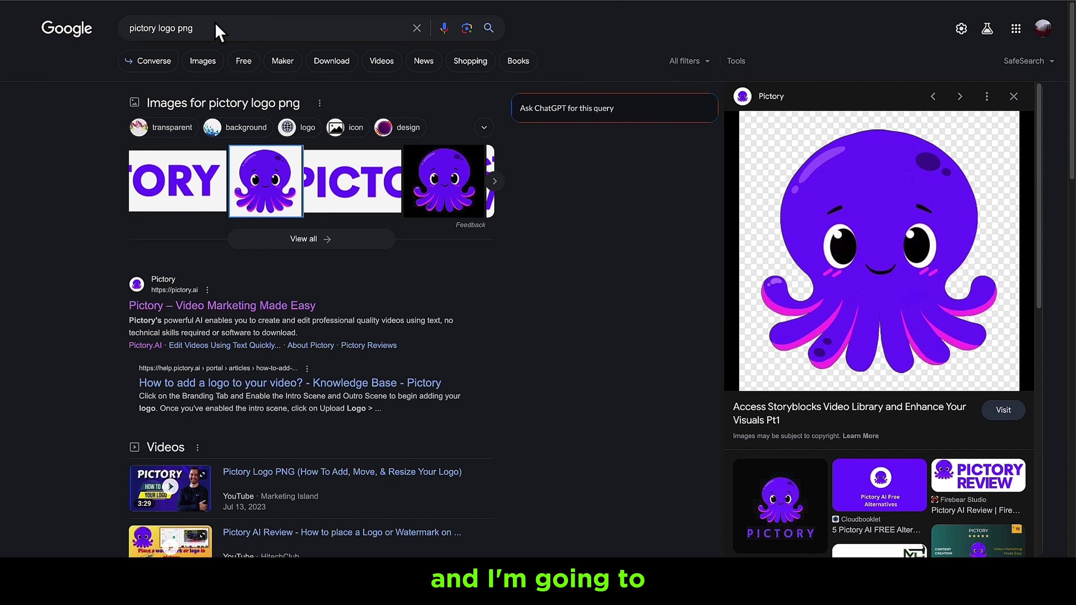
Search images for 'eleven lab logo png' and copy the bold black Eleven Labs logo
left_click(207, 29)
left_click_drag(154, 29, 129, 34)
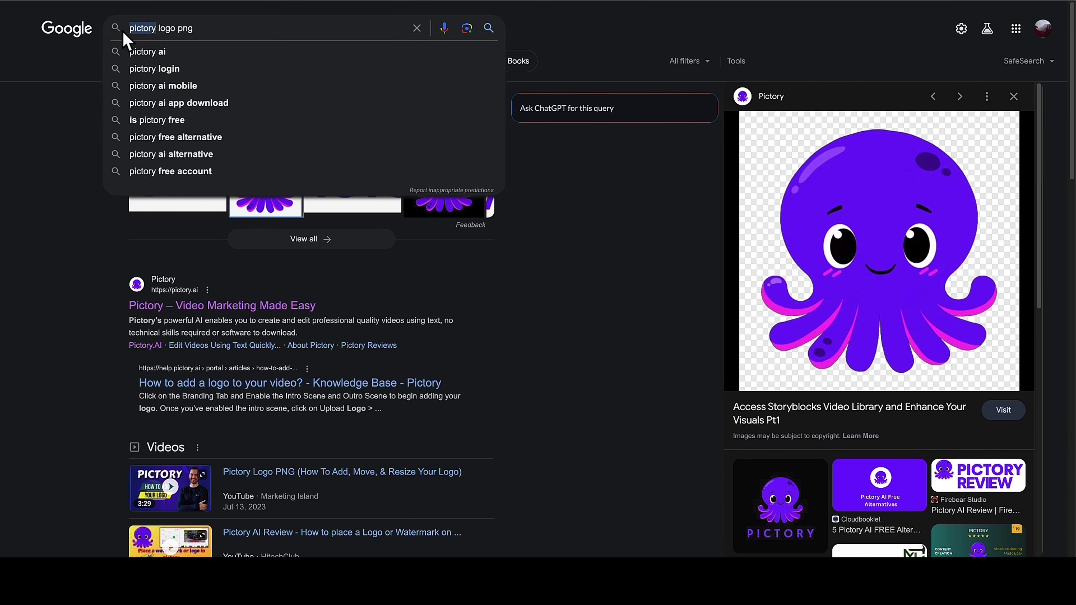
type("eleven ")
type("lab")
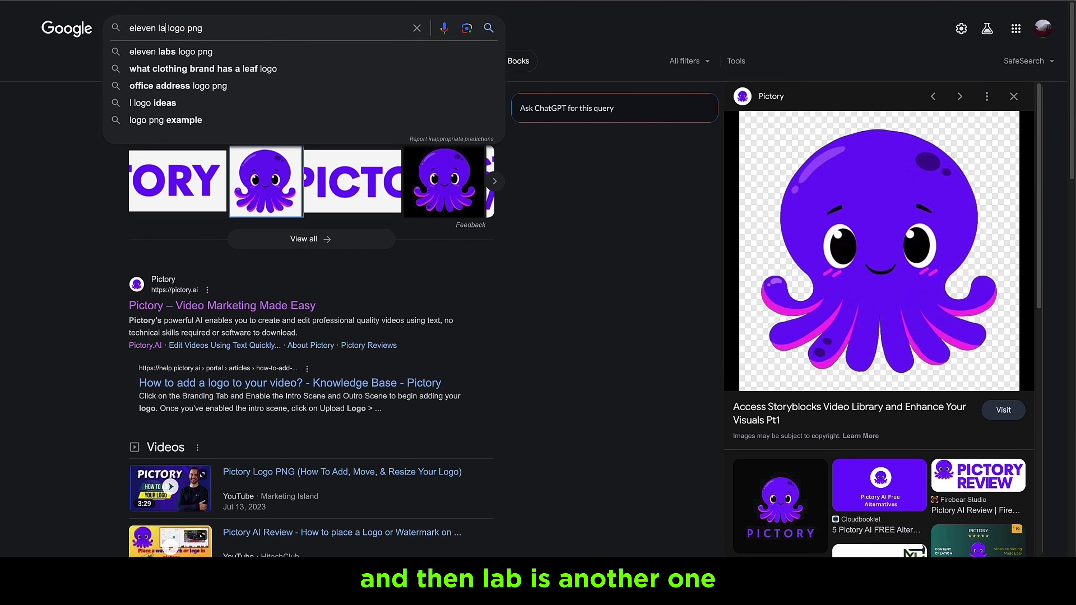
key("Return")
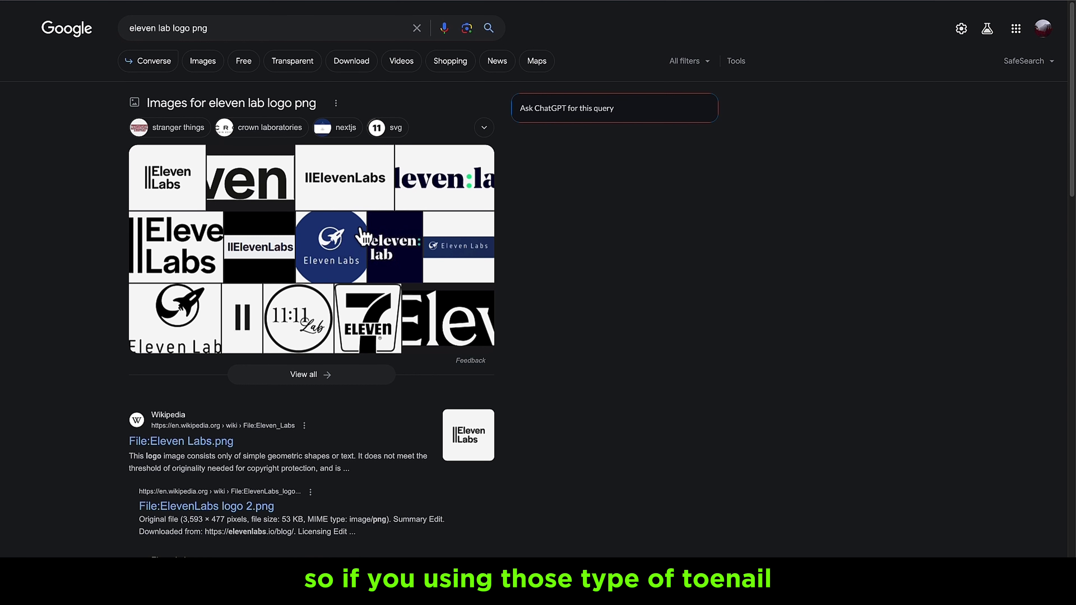
left_click(200, 64)
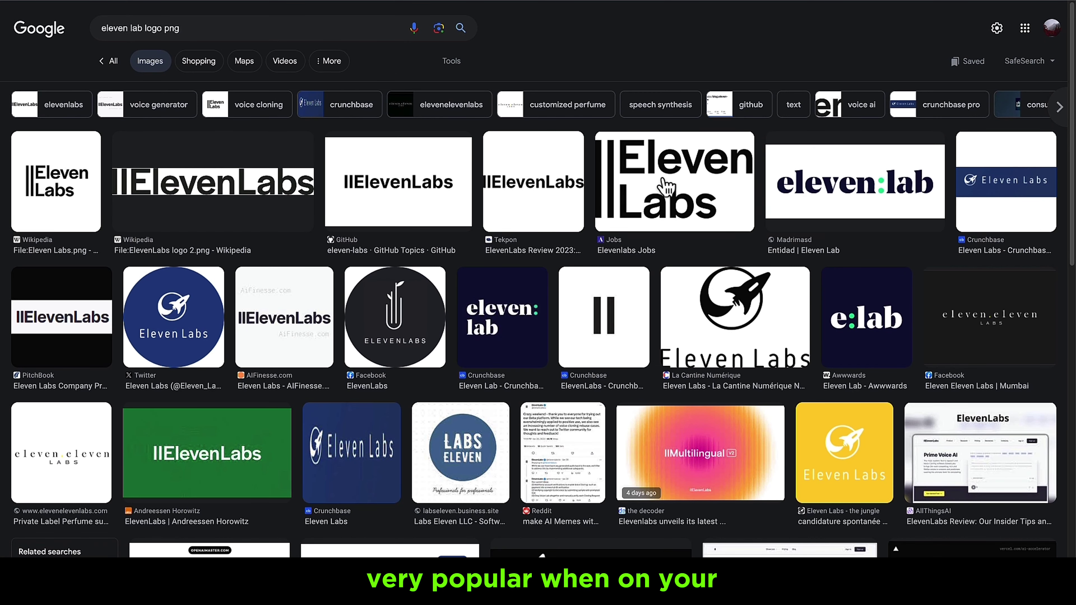
left_click(665, 187)
right_click(793, 196)
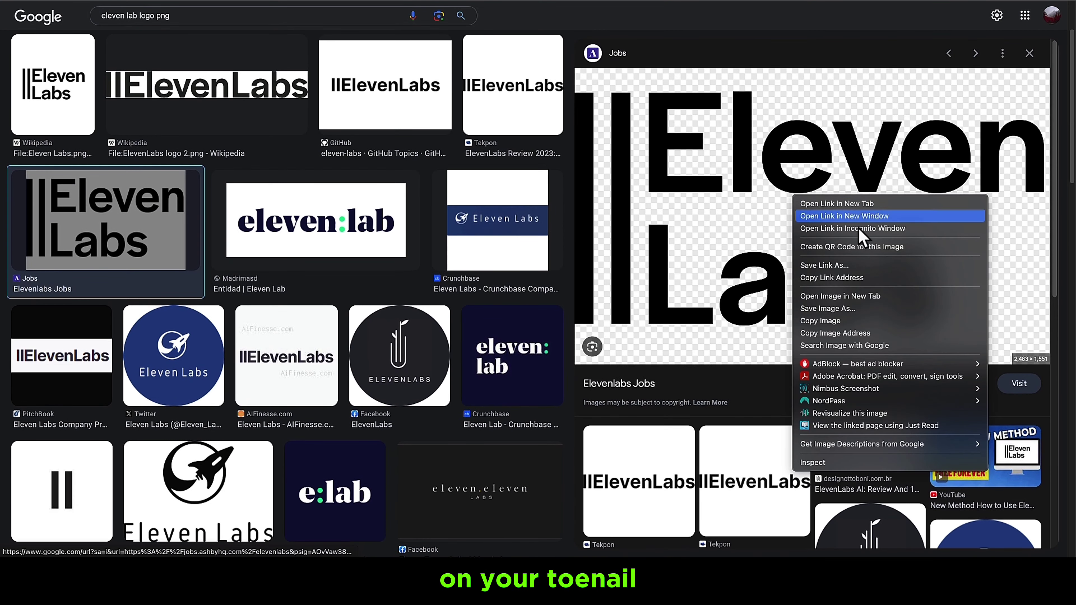
Paste the ElevenLabs logo into the thumbnail, shrink it and place it beneath the headline
left_click(834, 323)
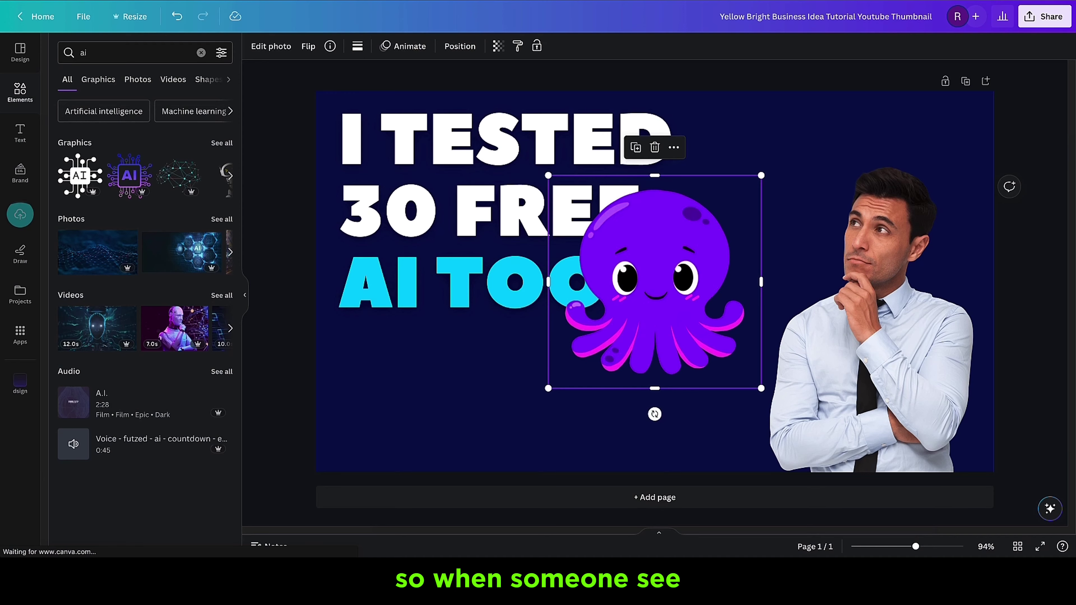
left_click(459, 353)
right_click(459, 353)
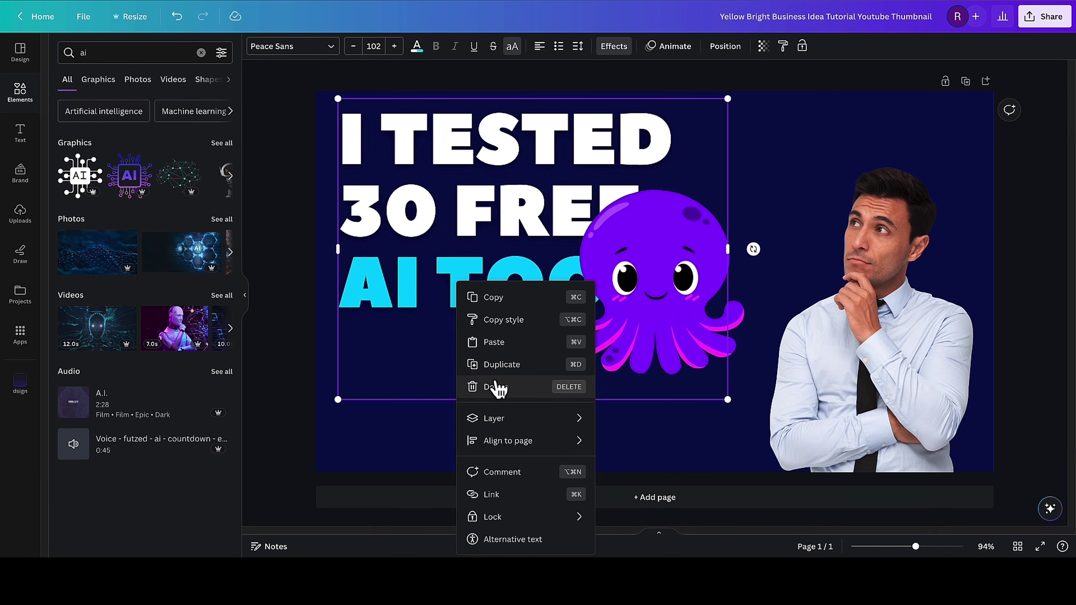
left_click(512, 350)
left_click_drag(872, 147, 635, 309)
left_click_drag(479, 328, 437, 377)
Shrink the octopus and move it beside the ElevenLabs logo, then copy the ChatGPT logo image
left_click(656, 314)
left_click_drag(761, 175, 703, 233)
left_click_drag(633, 359, 584, 394)
left_click(425, 399)
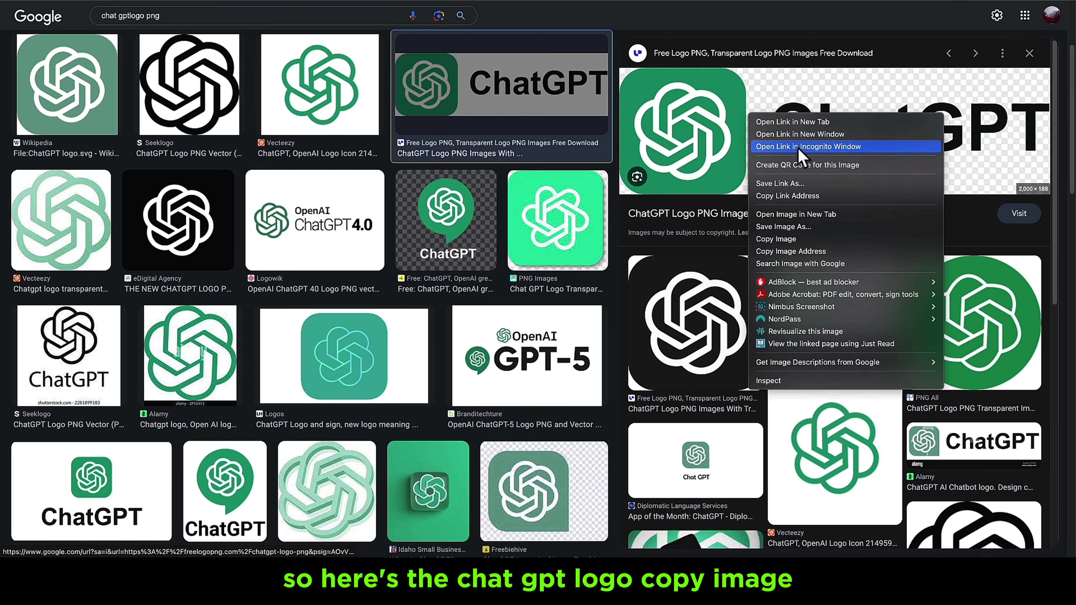
left_click(784, 239)
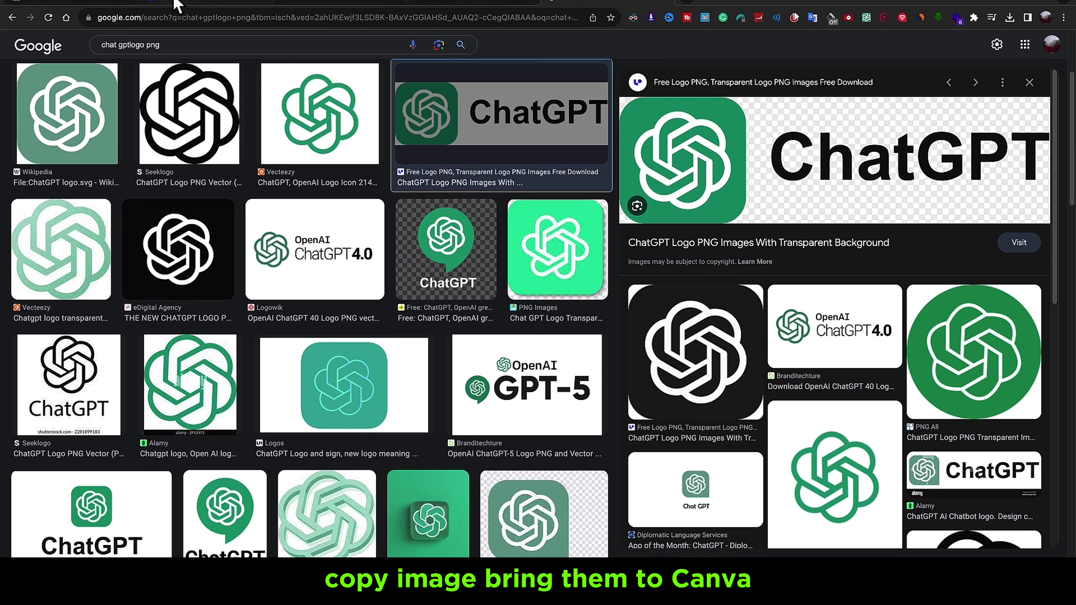
Paste the ChatGPT logo into the thumbnail, shrink it and place it beside the octopus
left_click(171, 6)
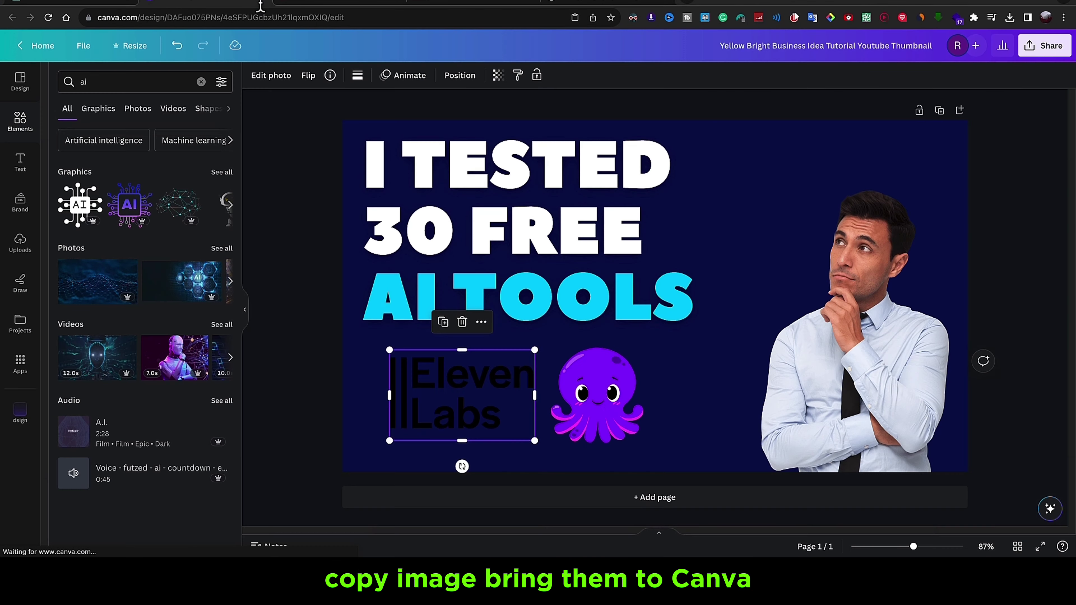
right_click(620, 368)
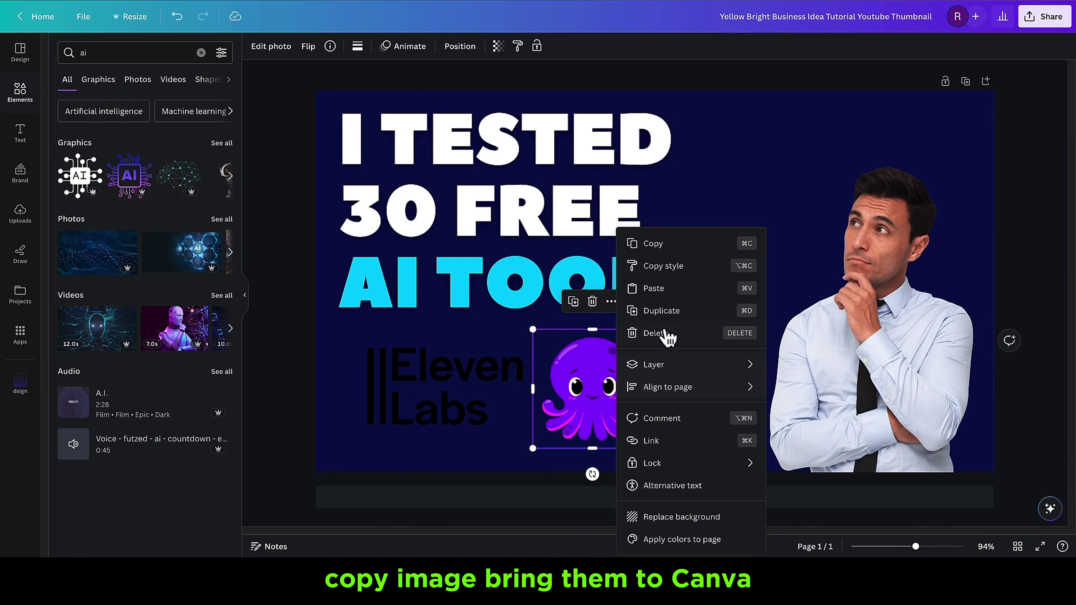
left_click(671, 294)
left_click_drag(915, 271, 572, 240)
left_click_drag(557, 204, 525, 245)
left_click_drag(431, 278, 672, 361)
Slightly enlarge the ElevenLabs logo and shift it and the octopus left to even the row
left_click(509, 366)
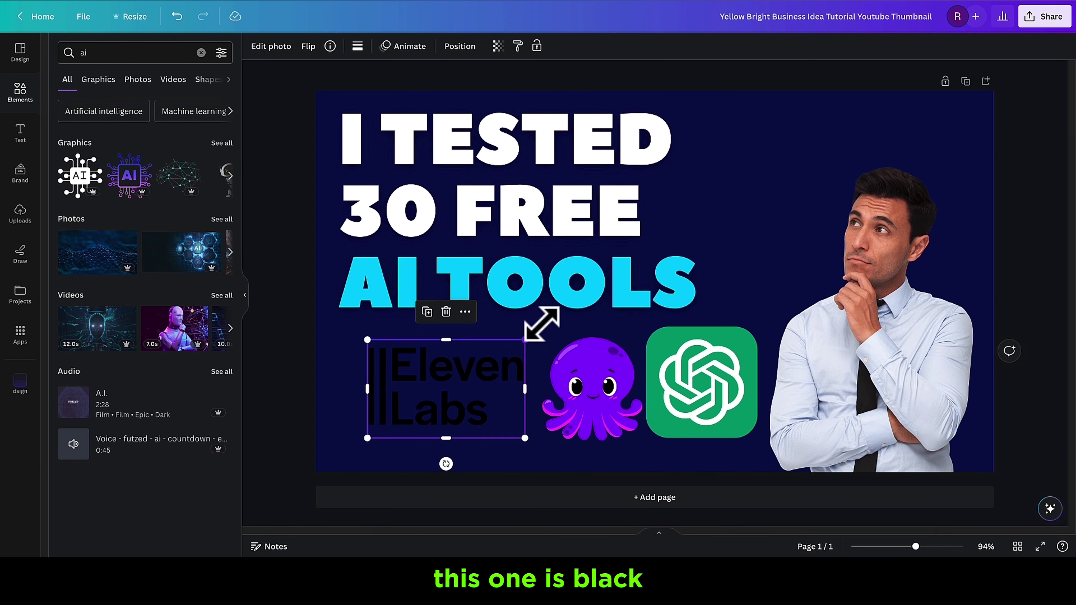
left_click_drag(543, 323, 550, 317)
left_click_drag(473, 361, 464, 360)
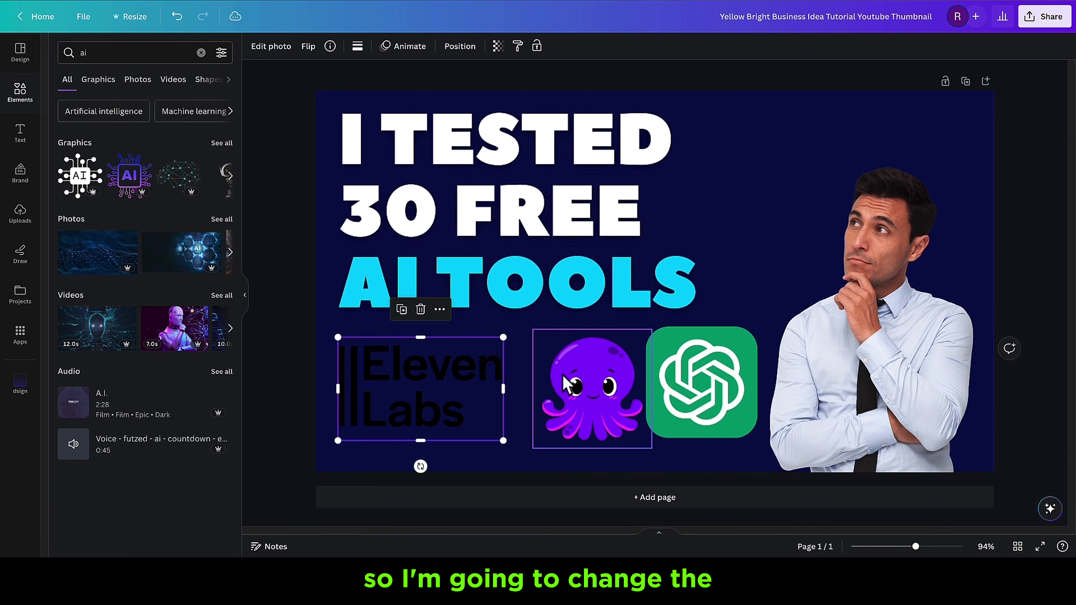
left_click_drag(568, 384, 549, 384)
left_click(711, 388)
Nudge the ChatGPT logo left and give the ElevenLabs logo the Minty Color Pop filter
left_click_drag(712, 388, 708, 390)
left_click(419, 386)
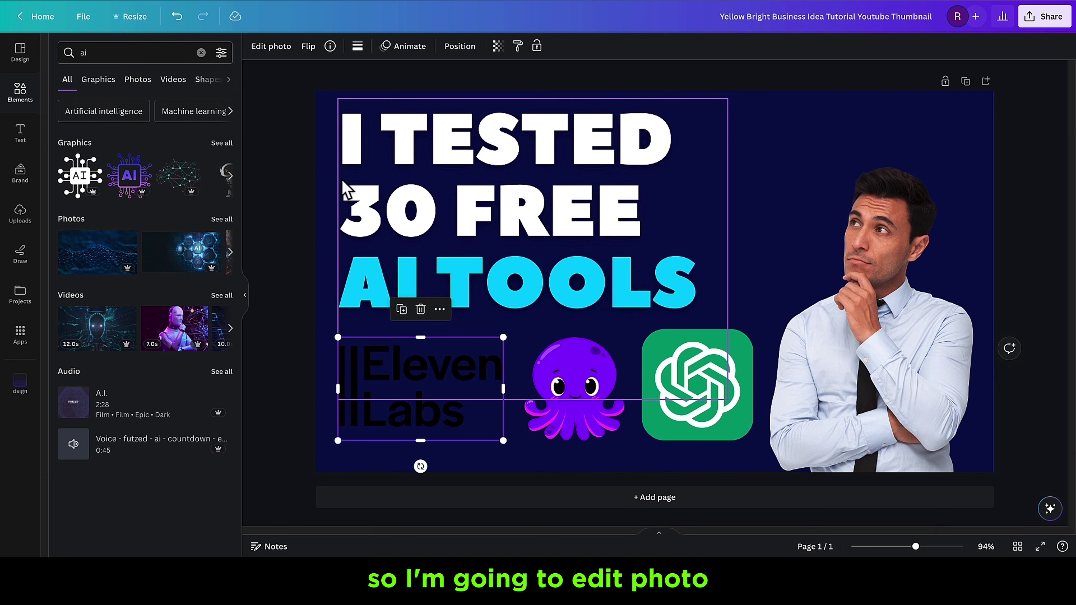
left_click(270, 48)
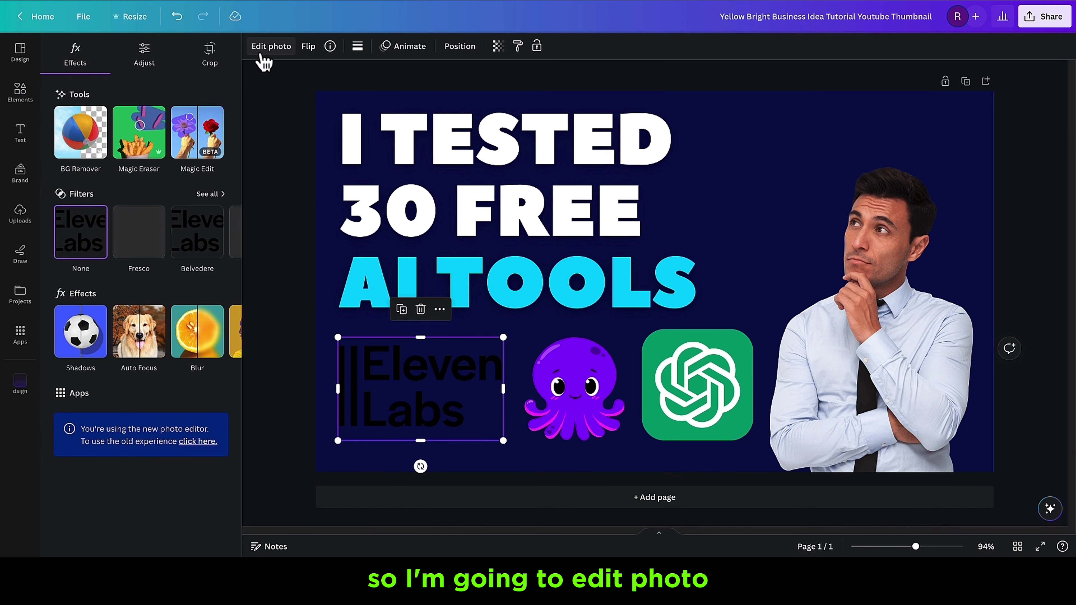
left_click(207, 194)
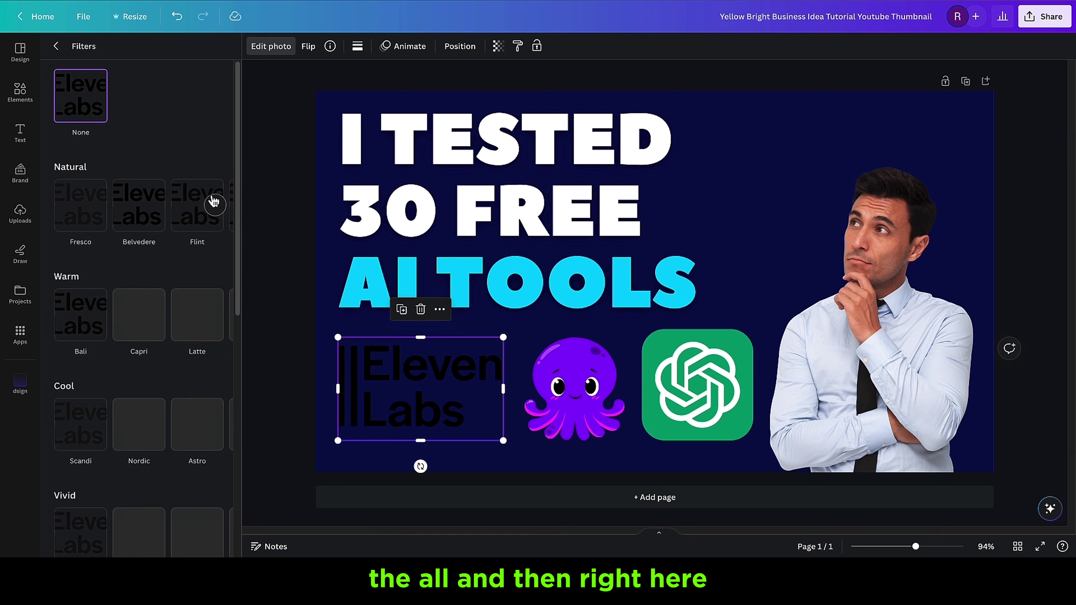
scroll(156, 331, "down", 5)
scroll(157, 332, "down", 5)
scroll(172, 496, "down", 1)
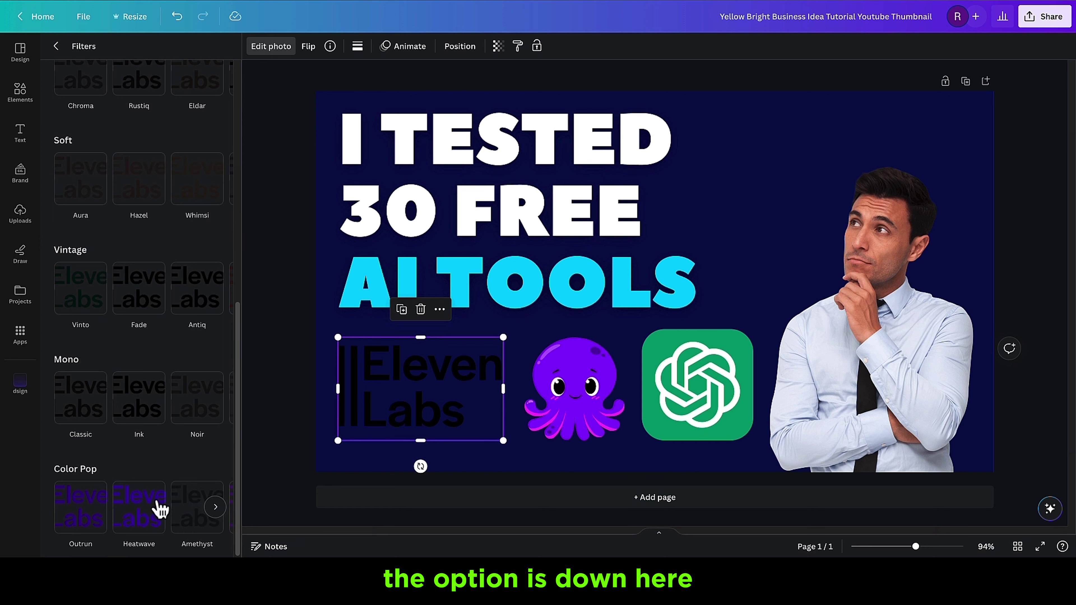
left_click(214, 507)
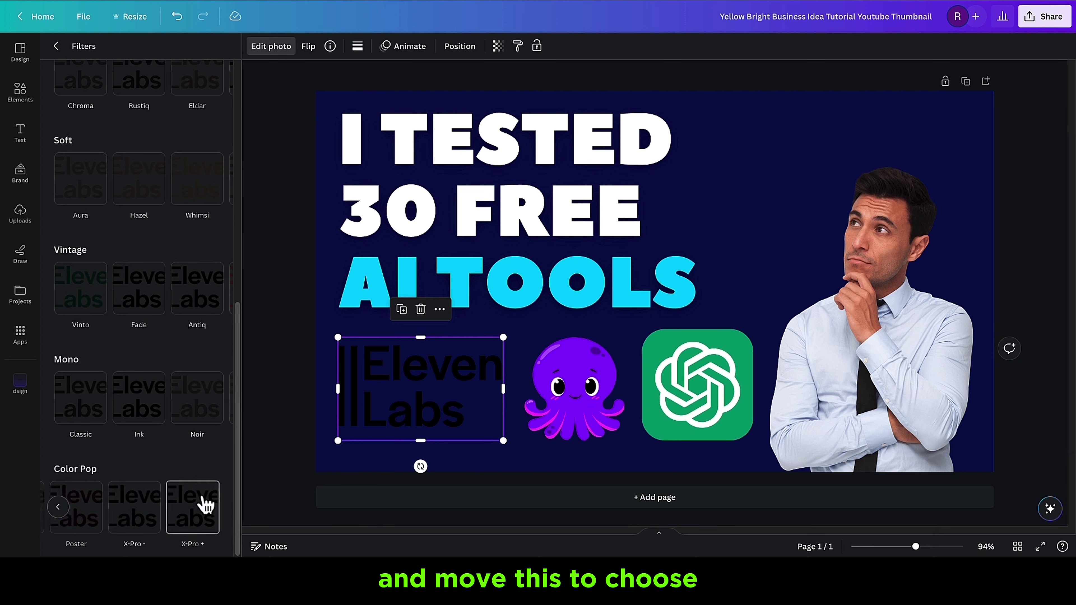
left_click(121, 492)
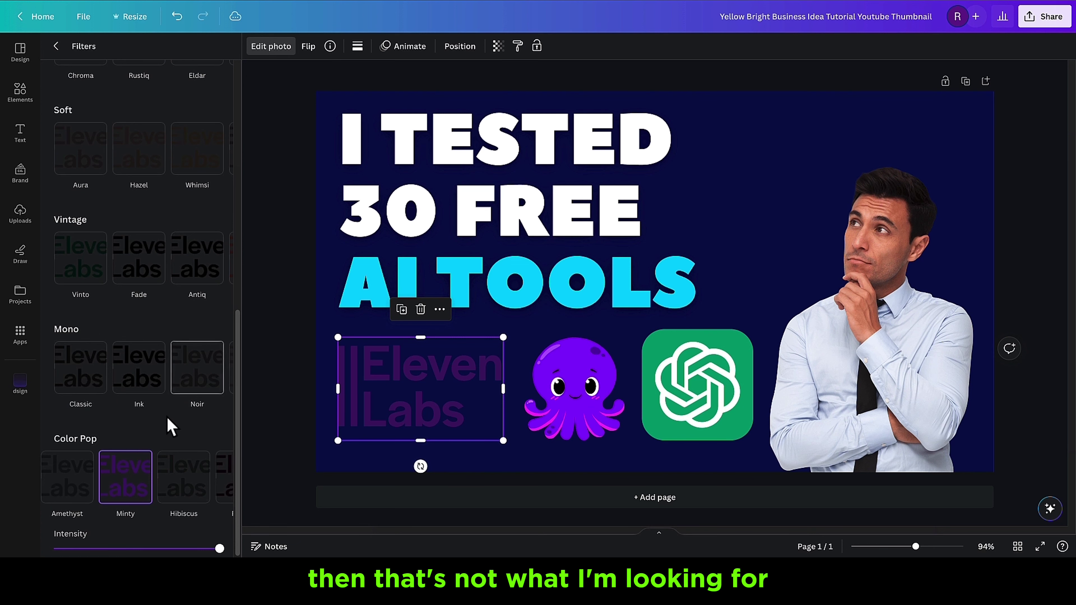
Return to the main photo effects and browse through further filters for the logo
scroll(144, 161, "up", 5)
scroll(152, 174, "up", 4)
left_click(57, 47)
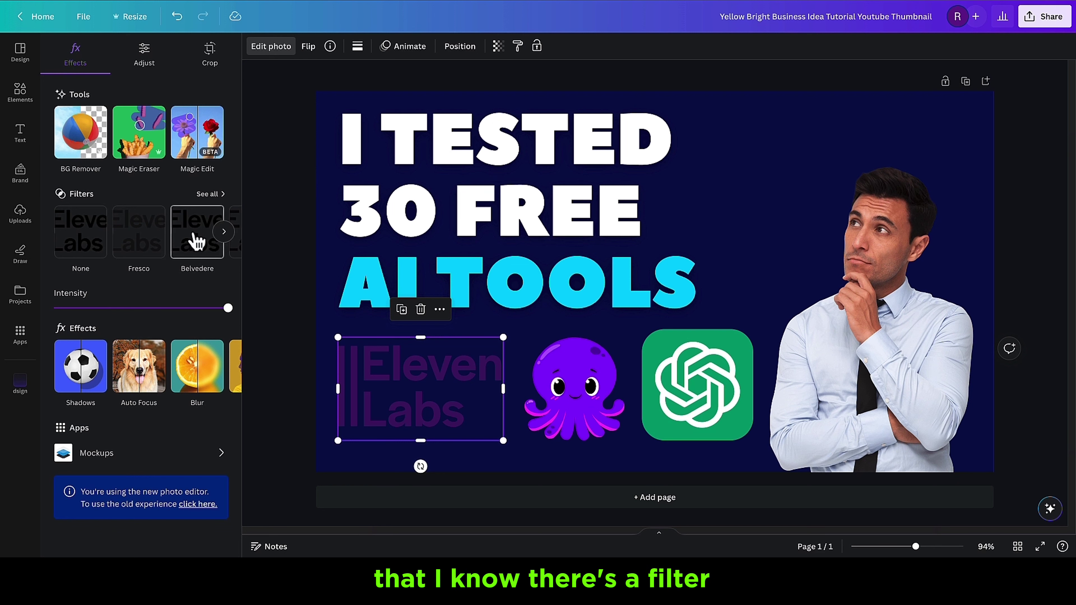
left_click(224, 233)
left_click(223, 233)
left_click(224, 232)
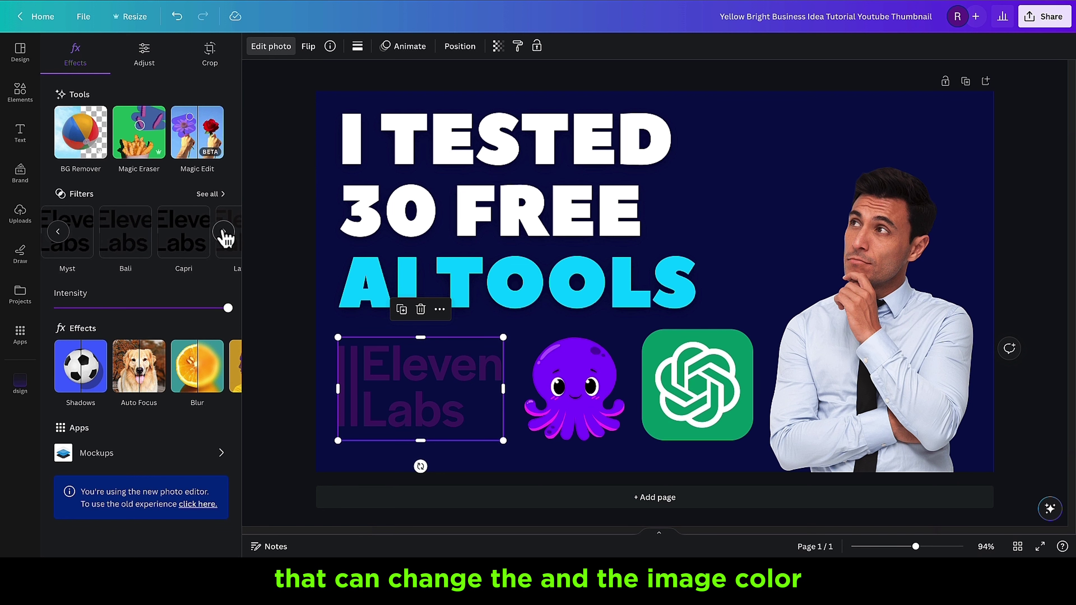
left_click(224, 233)
left_click(224, 233)
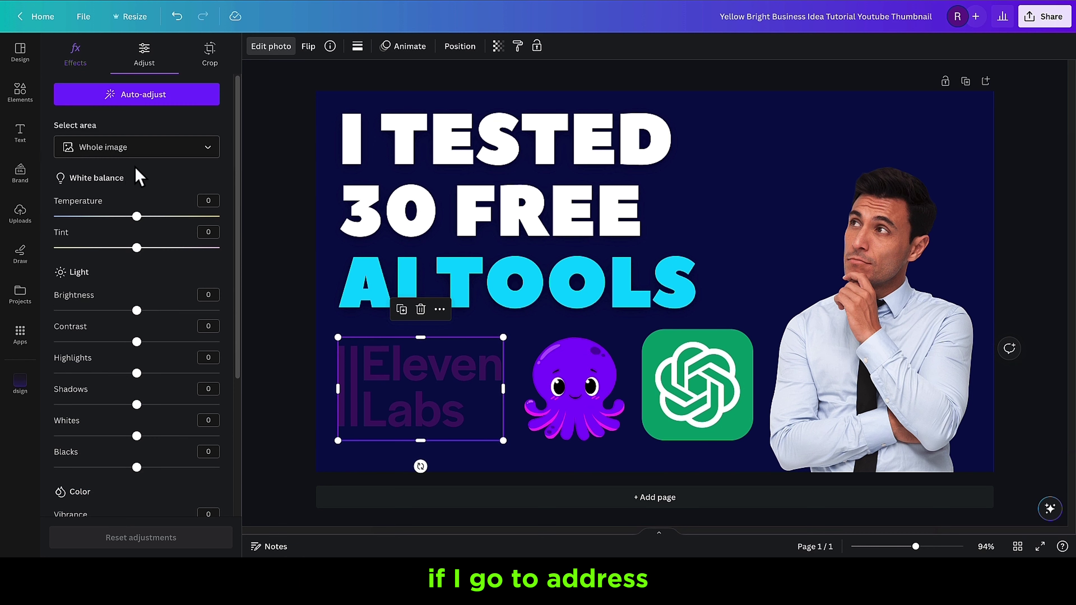
Set the ElevenLabs logo's temperature and brightness to 100, tint to 95 and shadows to 35
left_click_drag(136, 216, 219, 216)
left_click_drag(136, 310, 219, 310)
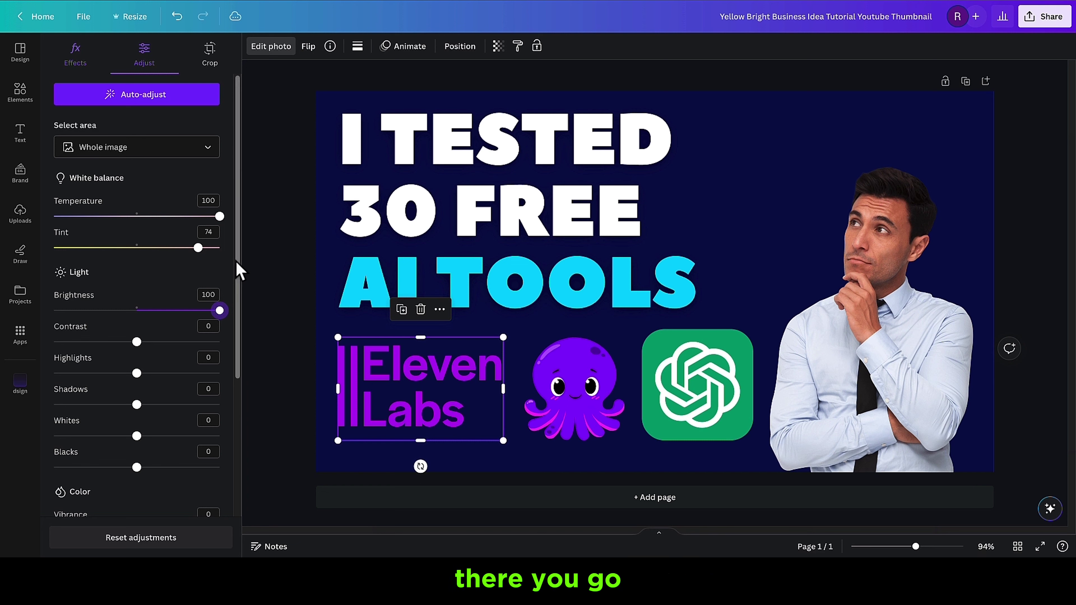
left_click_drag(197, 248, 220, 248)
mouse_move(136, 404)
left_mouse_down()
mouse_move(84, 407)
mouse_move(166, 405)
mouse_move(181, 373)
left_mouse_up()
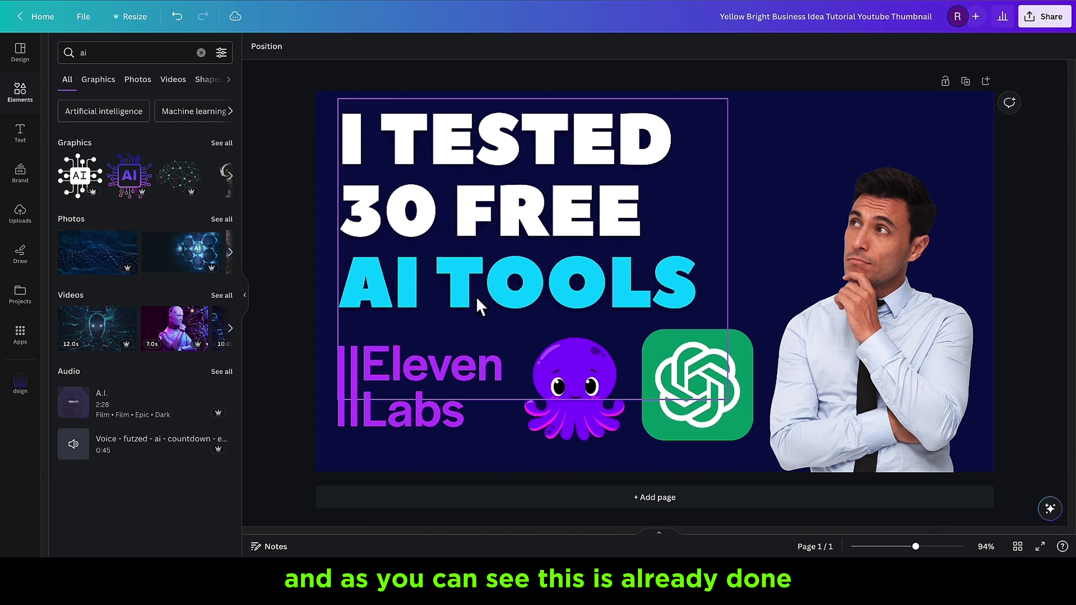
Change the page background colour from dark navy to black
left_click(788, 150)
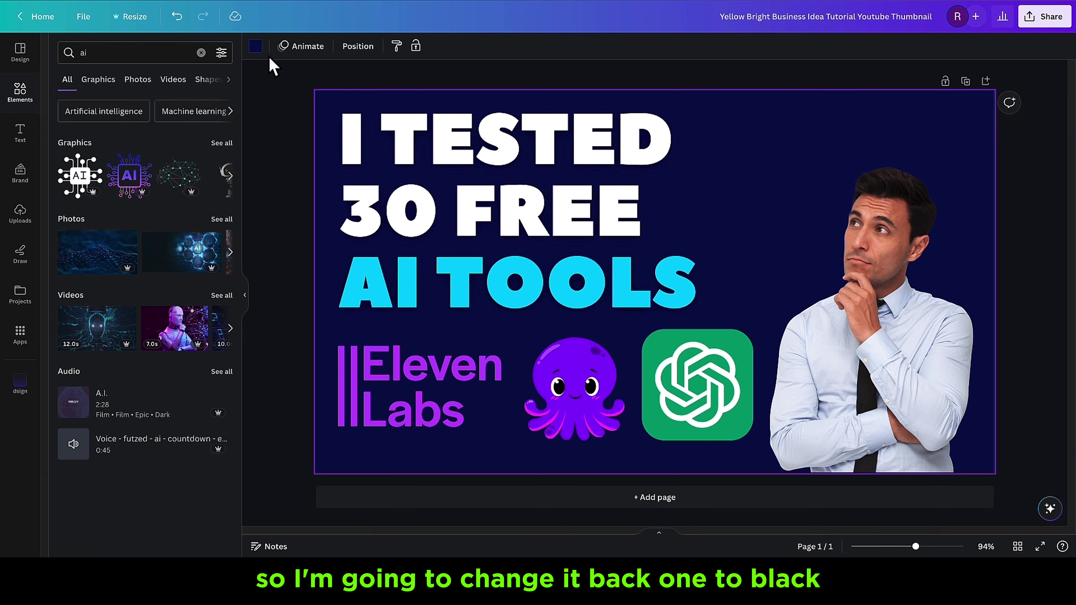
left_click(256, 45)
left_click(156, 300)
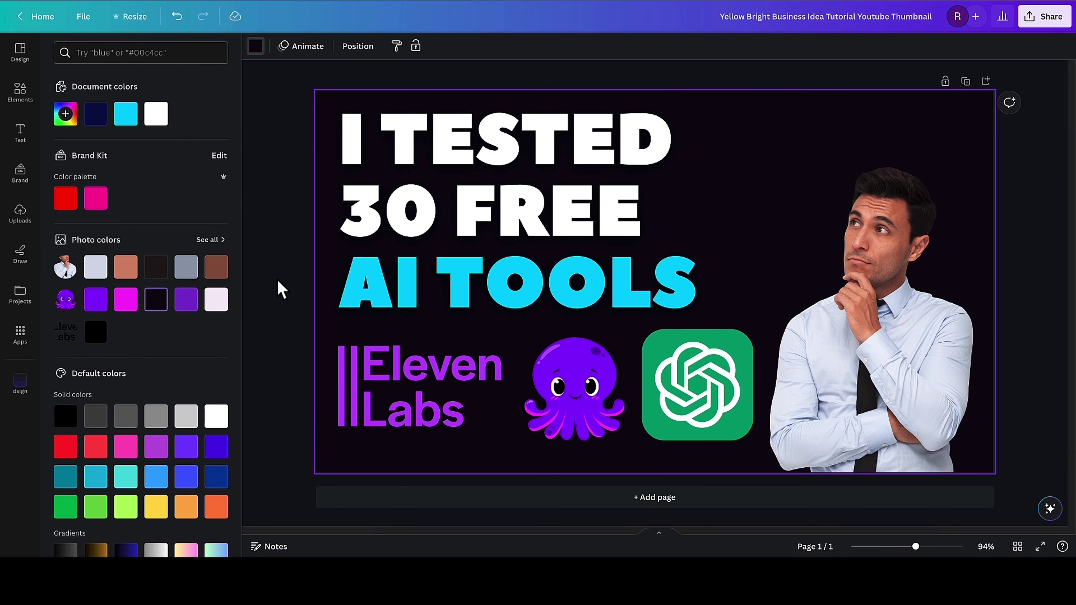
left_click(284, 264)
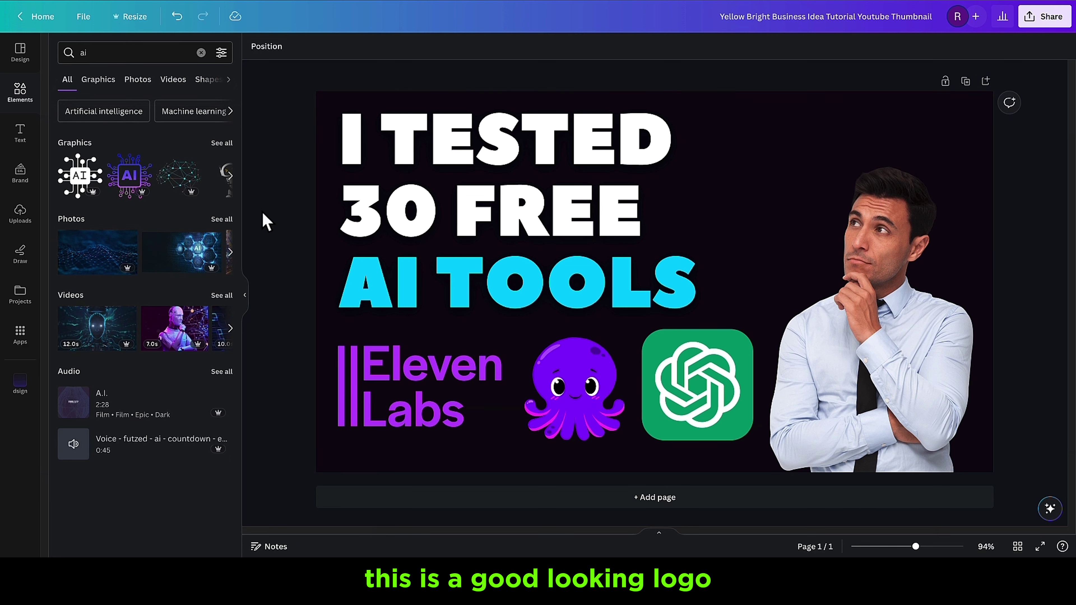
Search elements for 'partic' and add a particle graphic enlarged over the headline
left_click(61, 53)
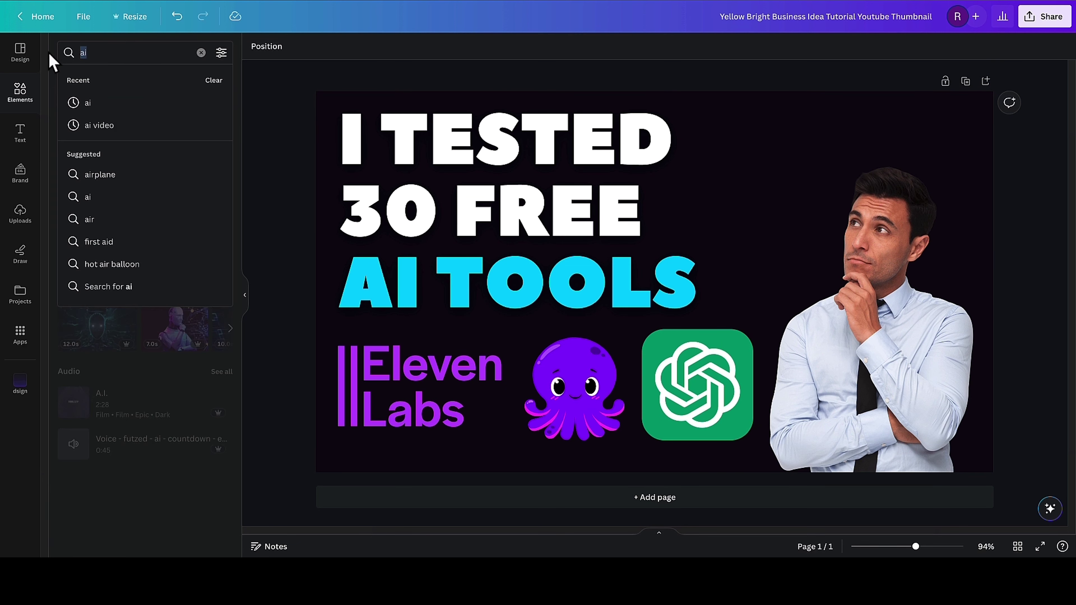
type("partic")
left_click(123, 100)
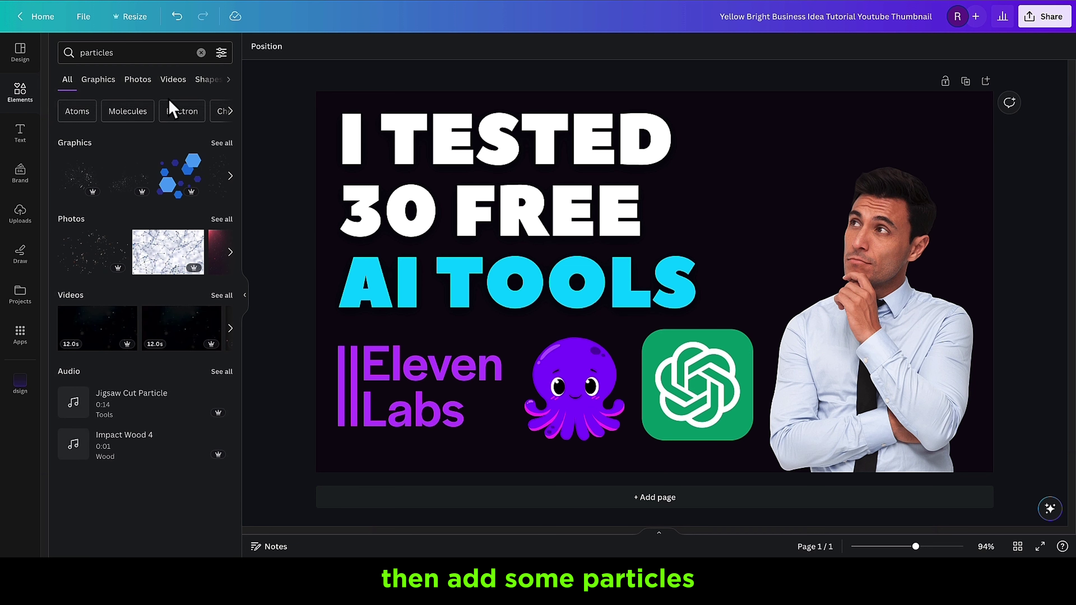
left_click(81, 180)
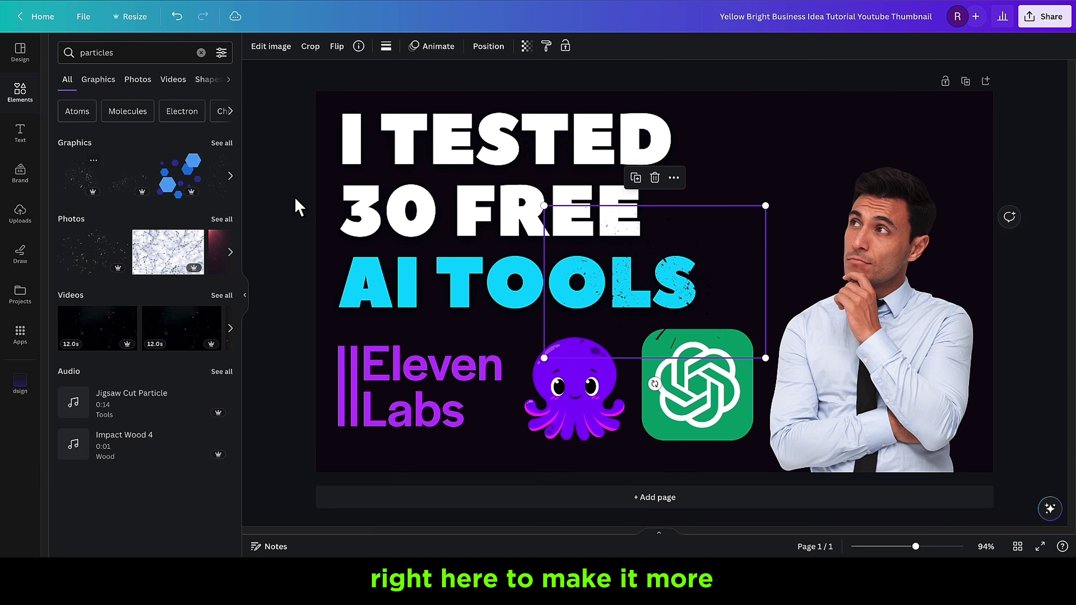
left_click_drag(544, 206, 407, 160)
Add the blue hexagon graphic in the top-right corner and send it behind the man
left_click(823, 186)
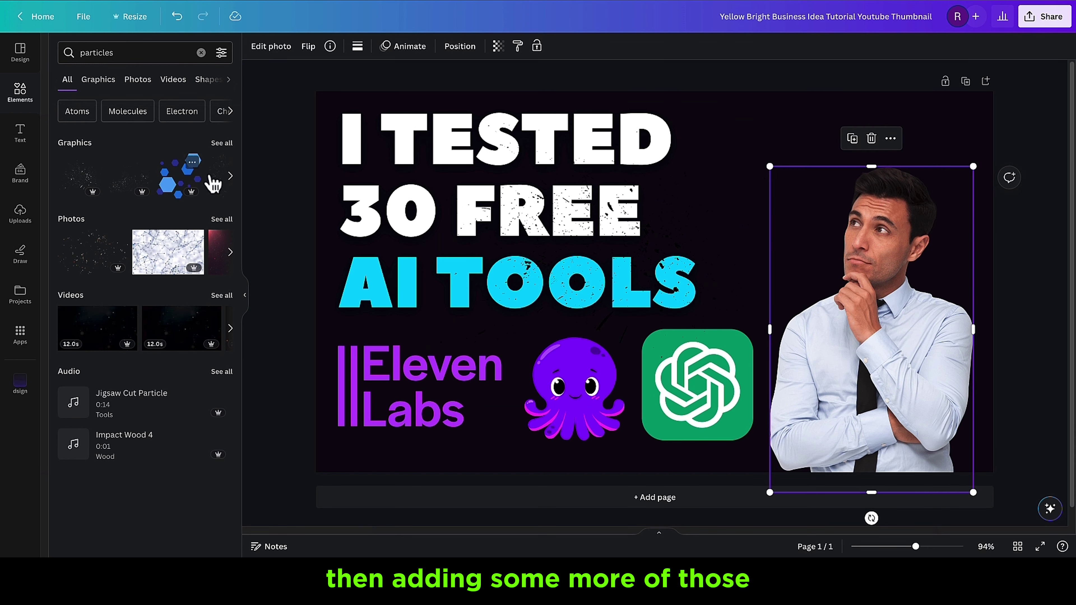
left_click(190, 183)
left_click_drag(704, 282, 980, 110)
right_click(946, 161)
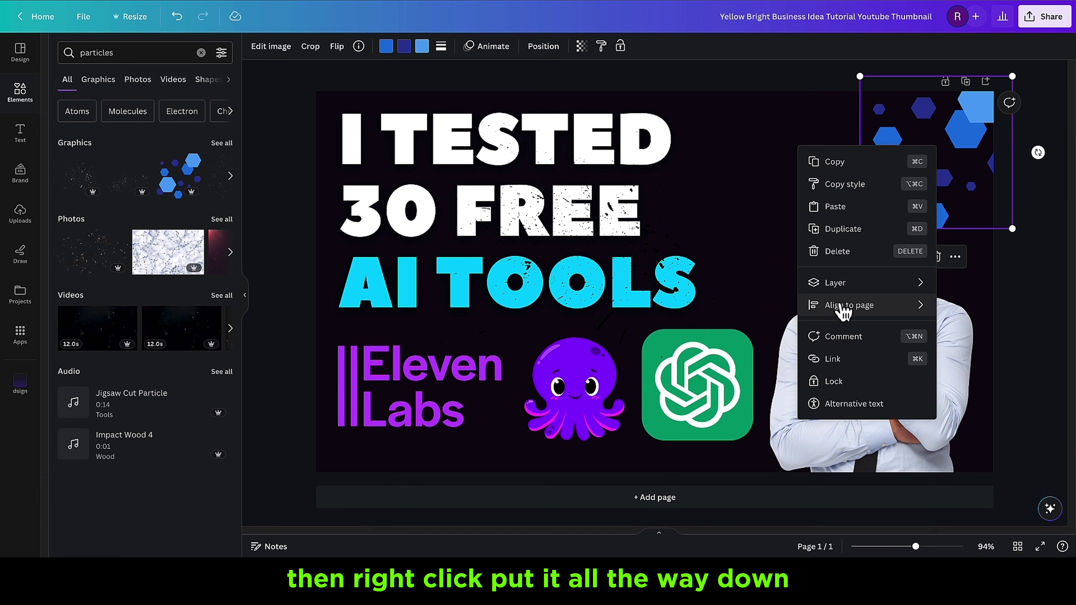
mouse_move(834, 292)
left_click(698, 354)
left_click(326, 180)
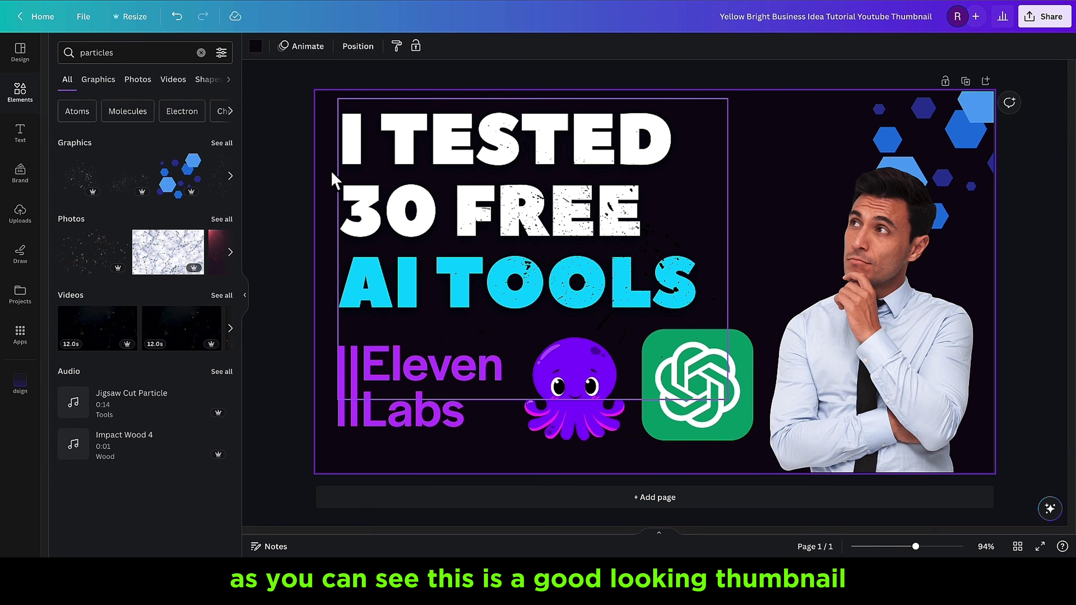
left_click(295, 149)
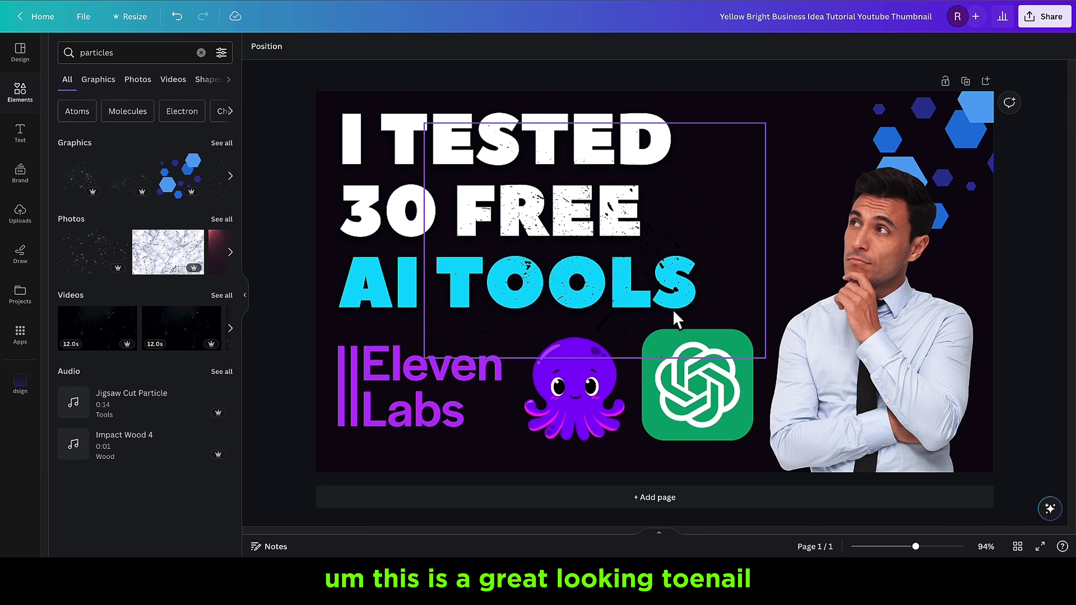
Download the finished thumbnail from the Share menu as a 1,280 × 720 PNG file
left_click(1045, 17)
left_click(911, 299)
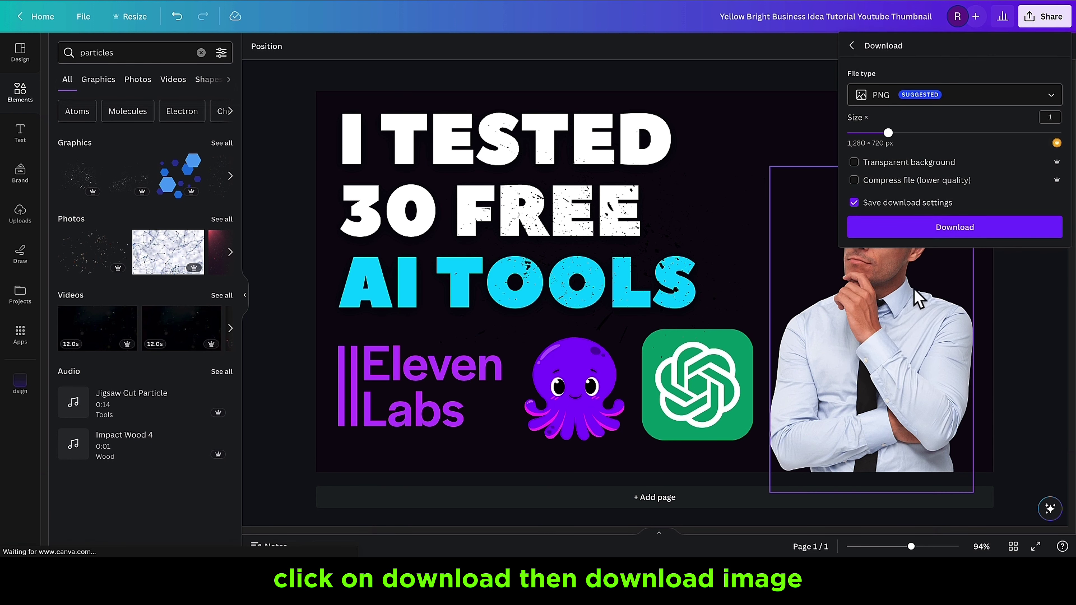
left_click(977, 232)
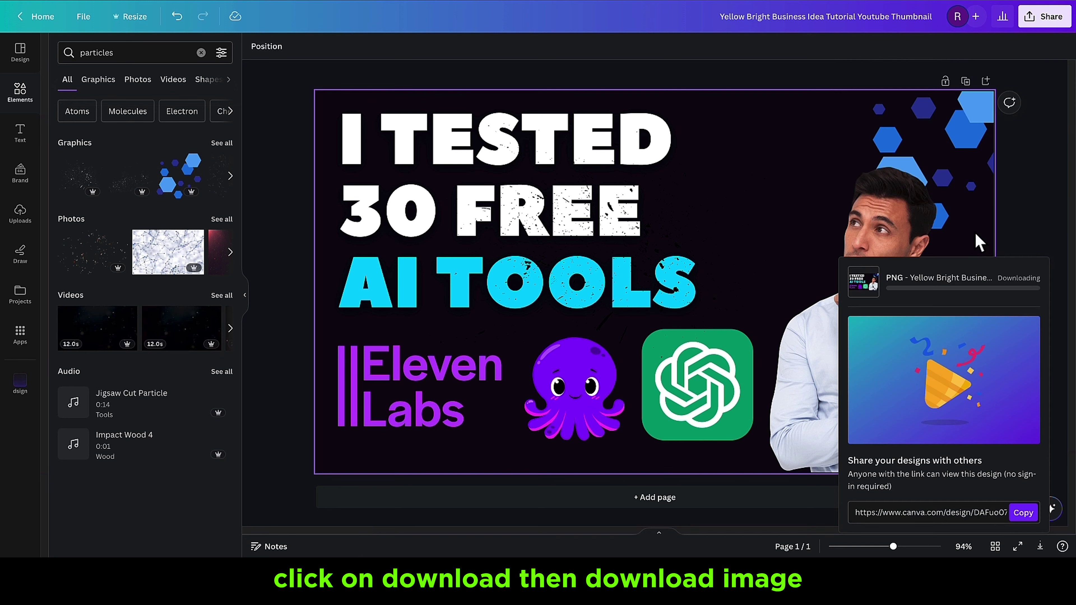
left_click(1032, 173)
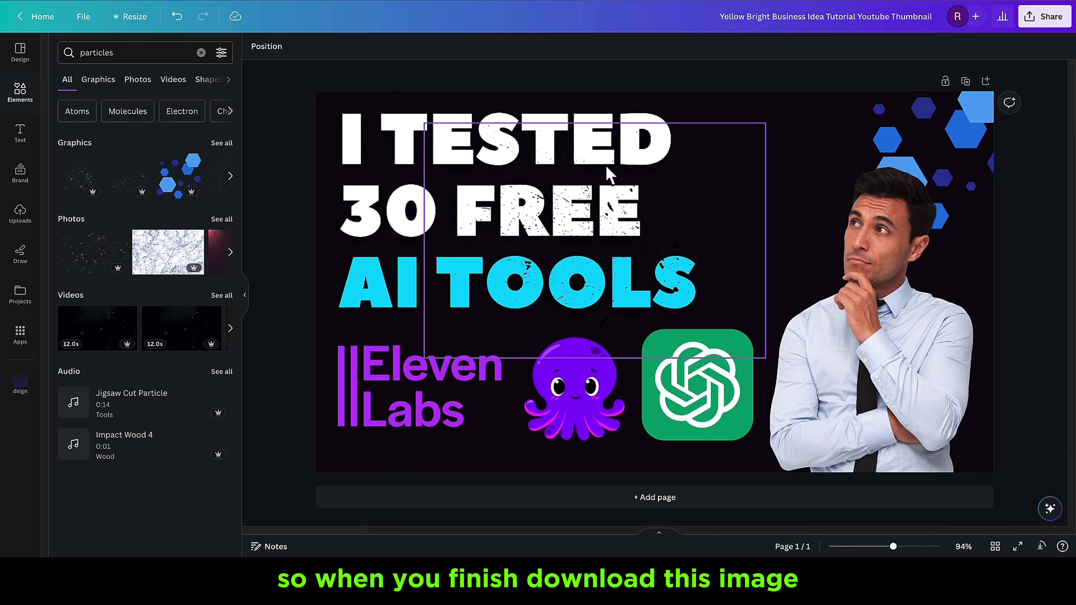